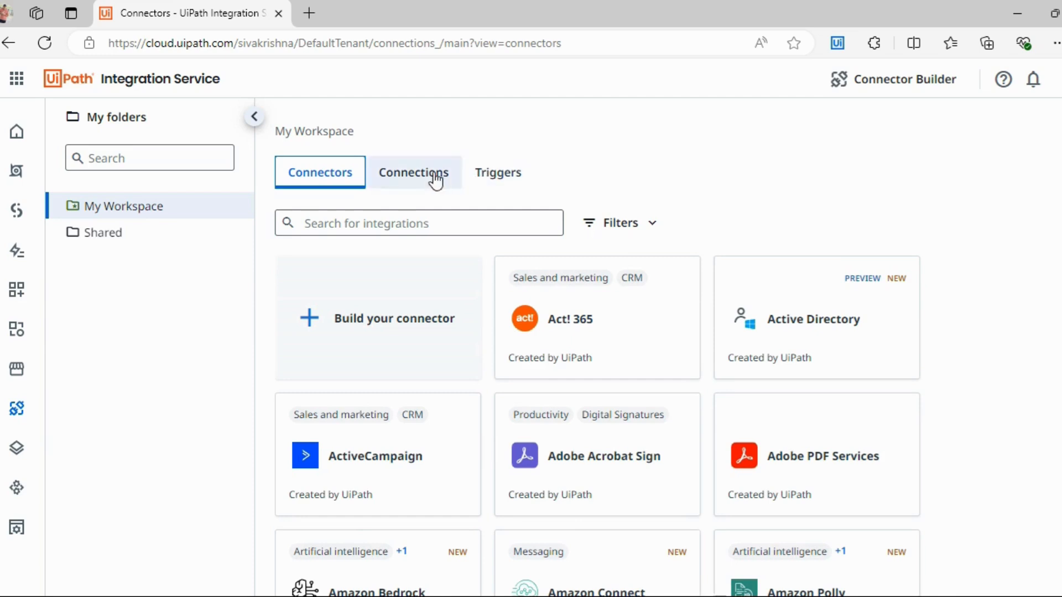
Review the connections and triggers lists of My Workspace alongside its connector catalog.
click(435, 177)
click(501, 180)
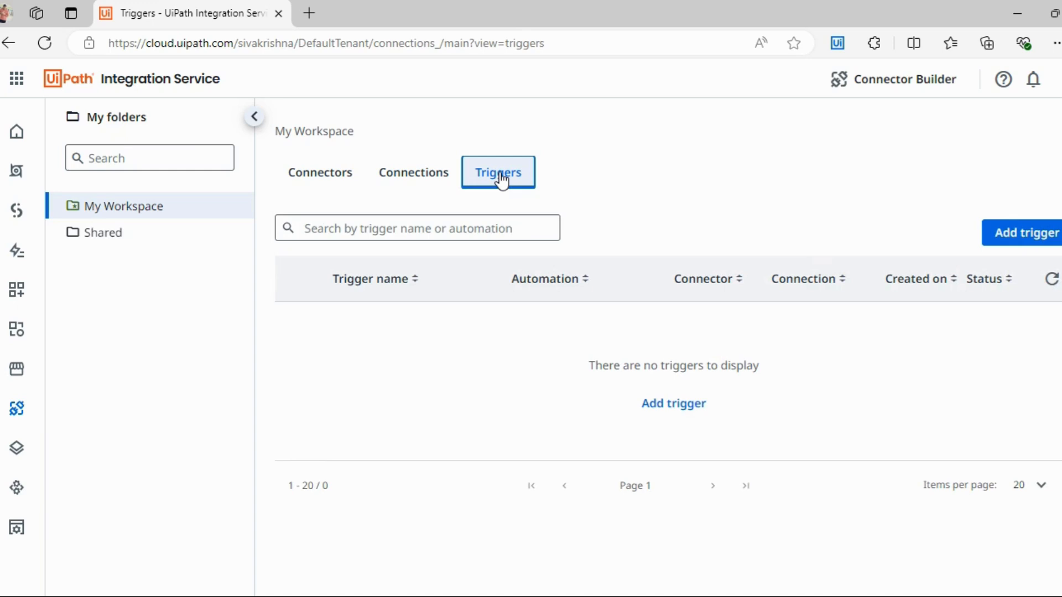
click(327, 177)
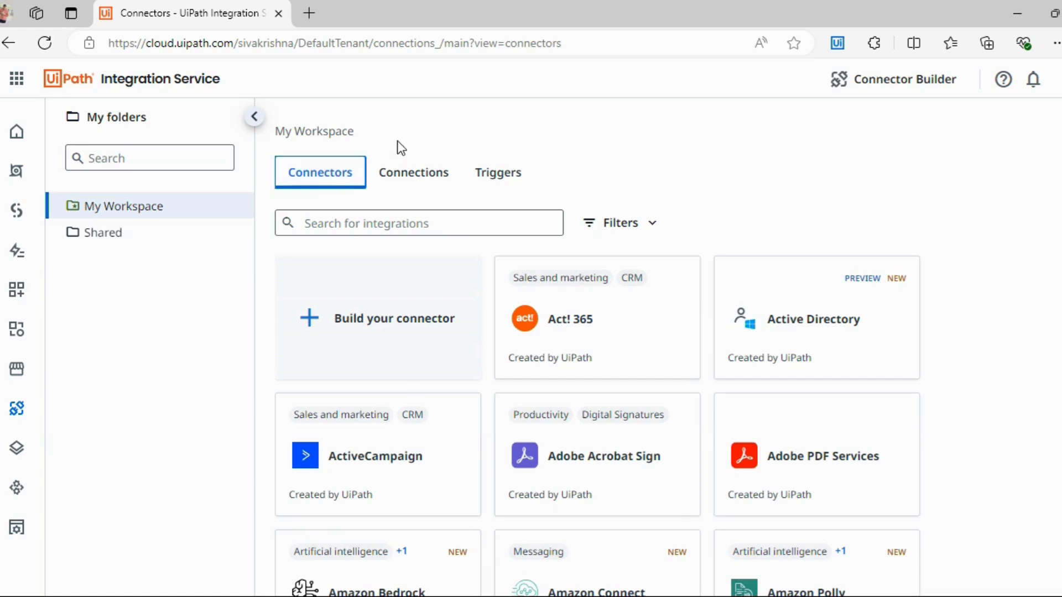
click(416, 175)
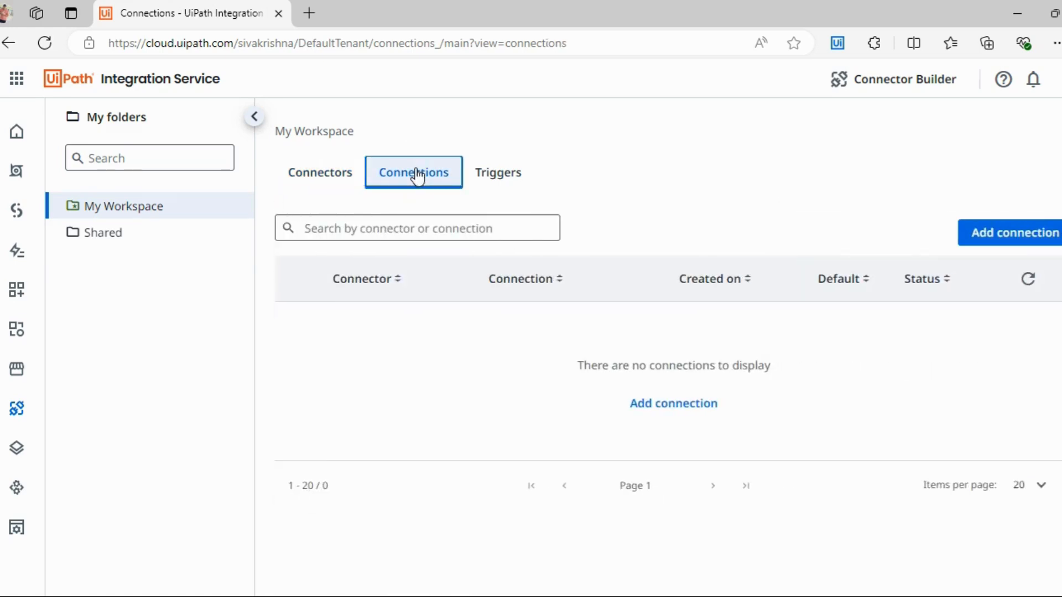
Search the My Workspace connector catalog for "service".
click(339, 176)
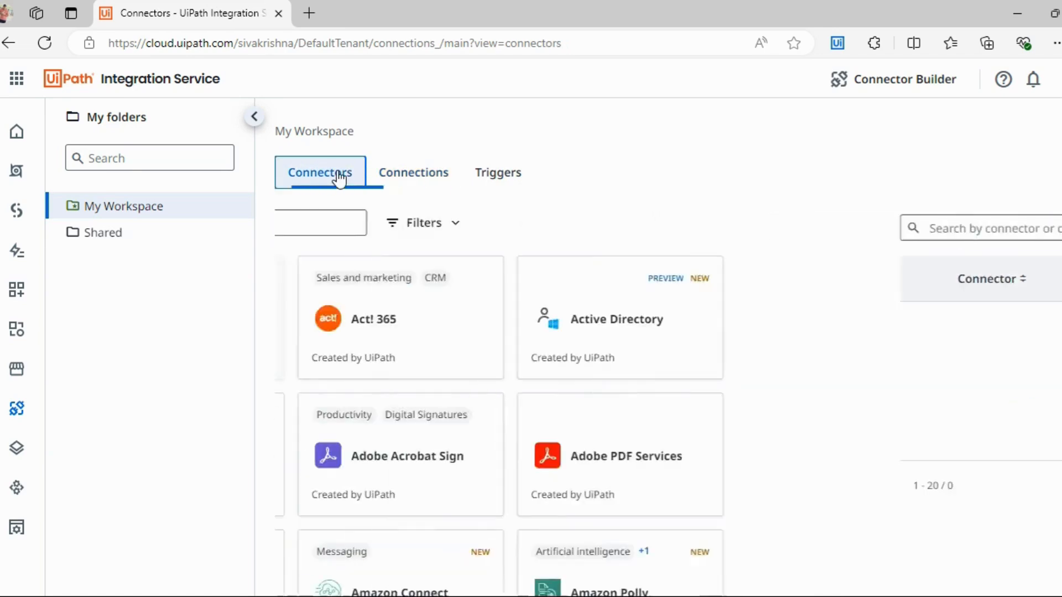
click(343, 218)
text(service)
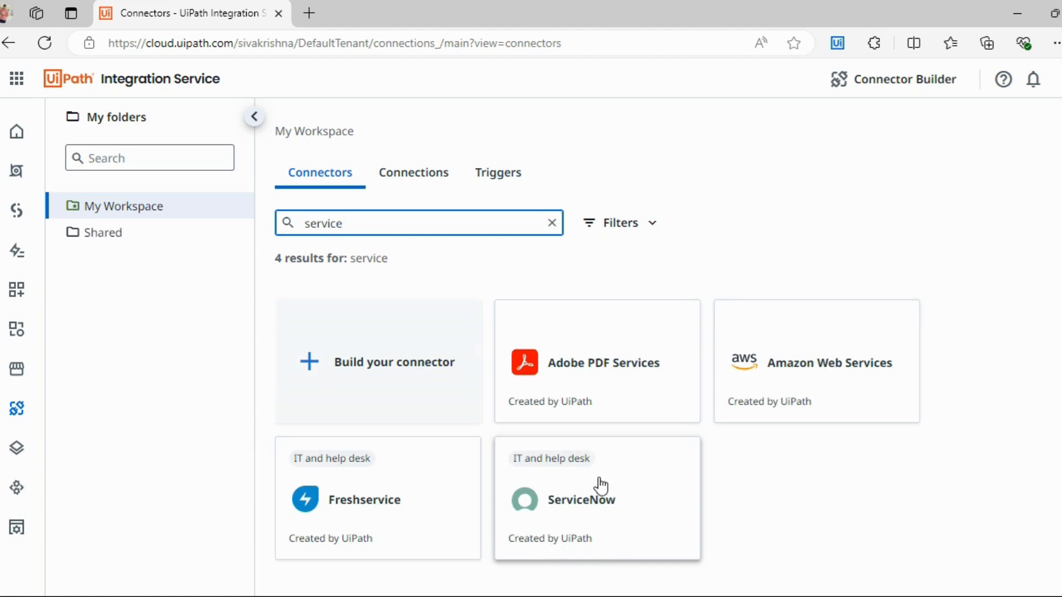
click(430, 176)
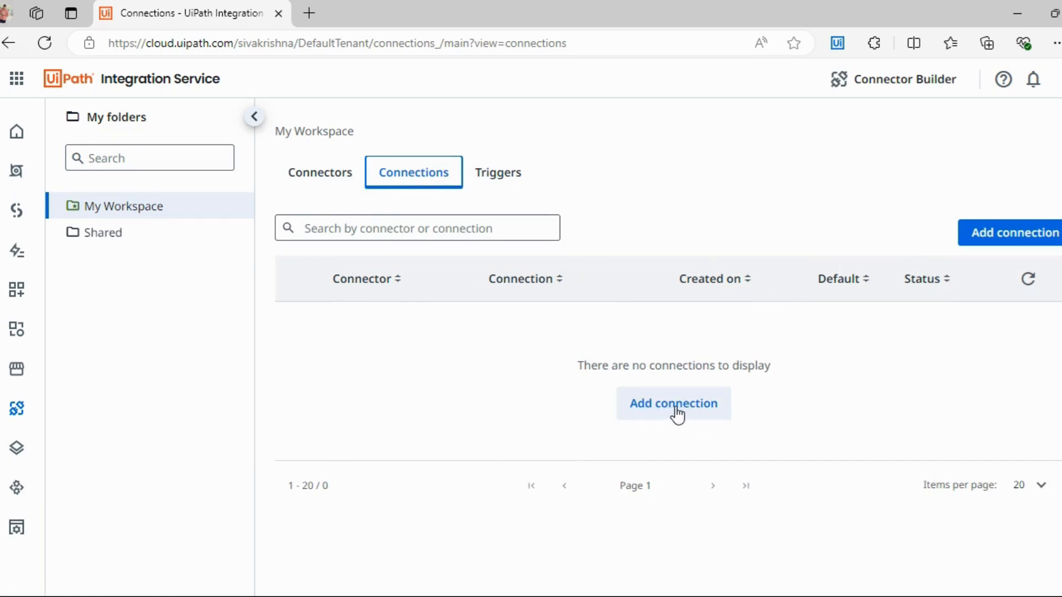
click(676, 412)
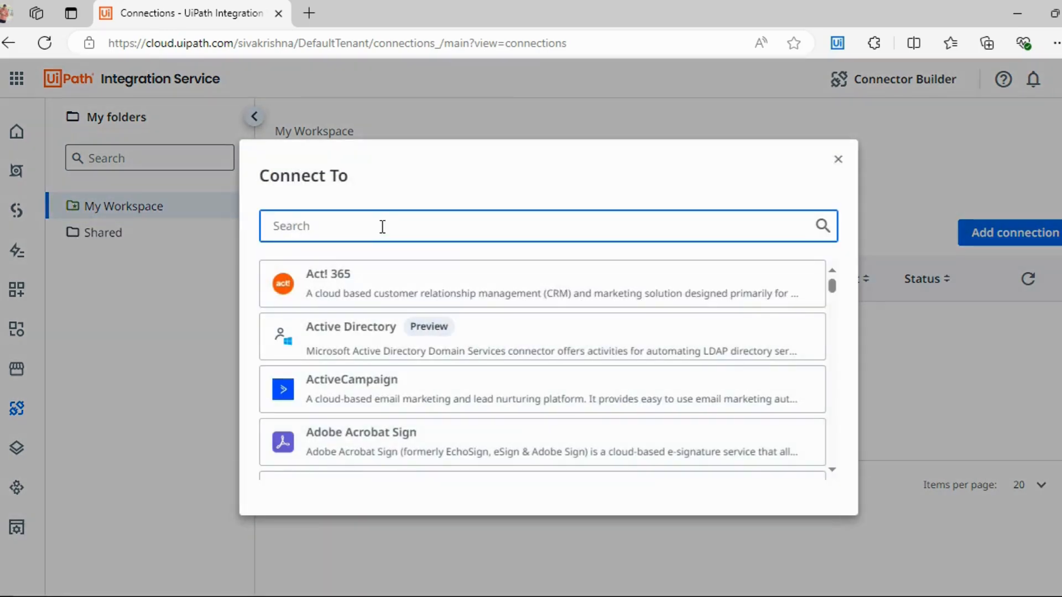
text(se)
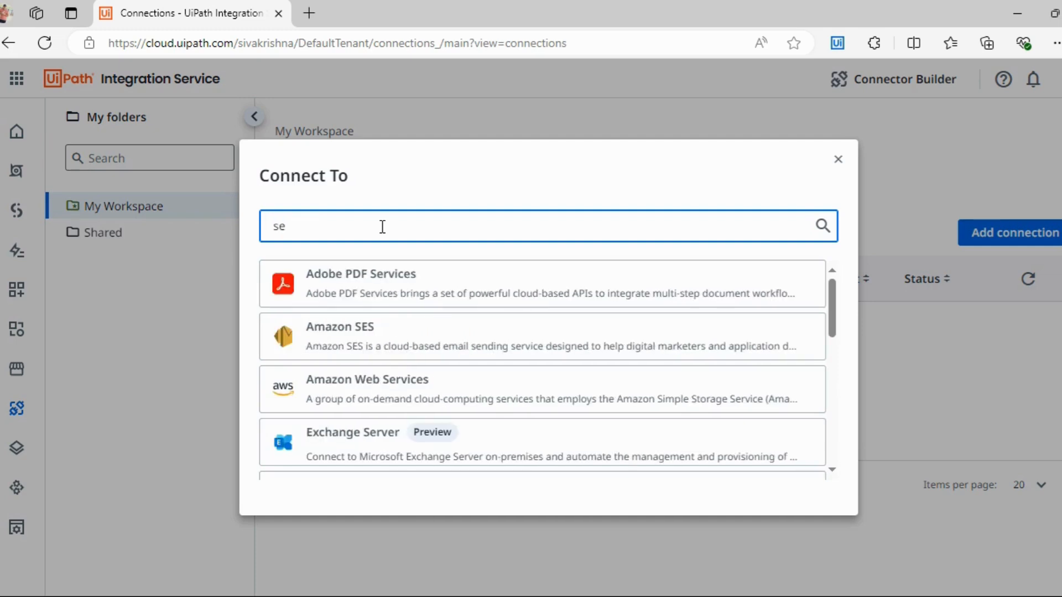
text(rvice)
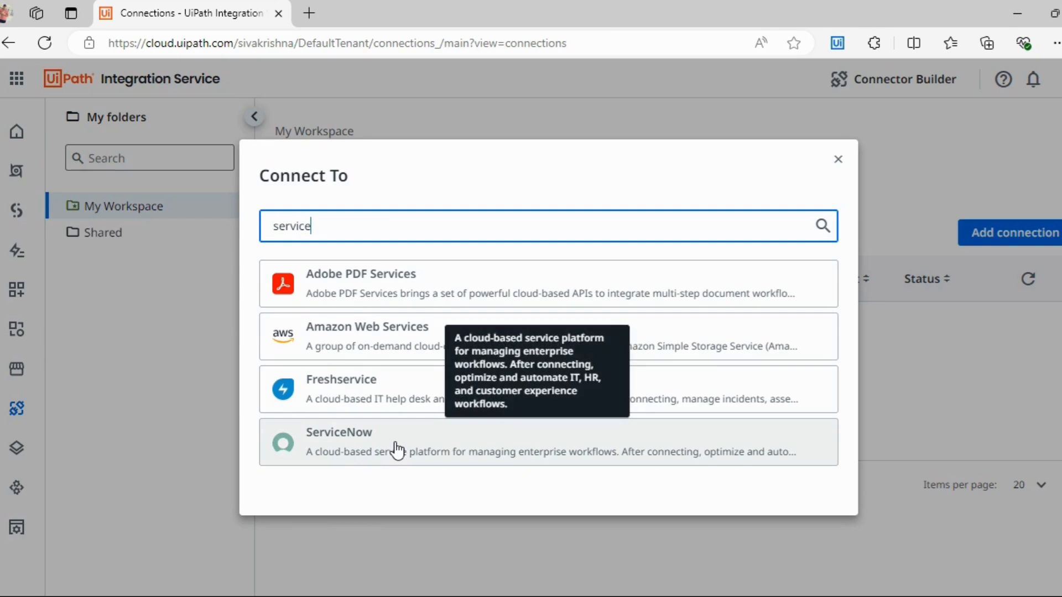
click(838, 159)
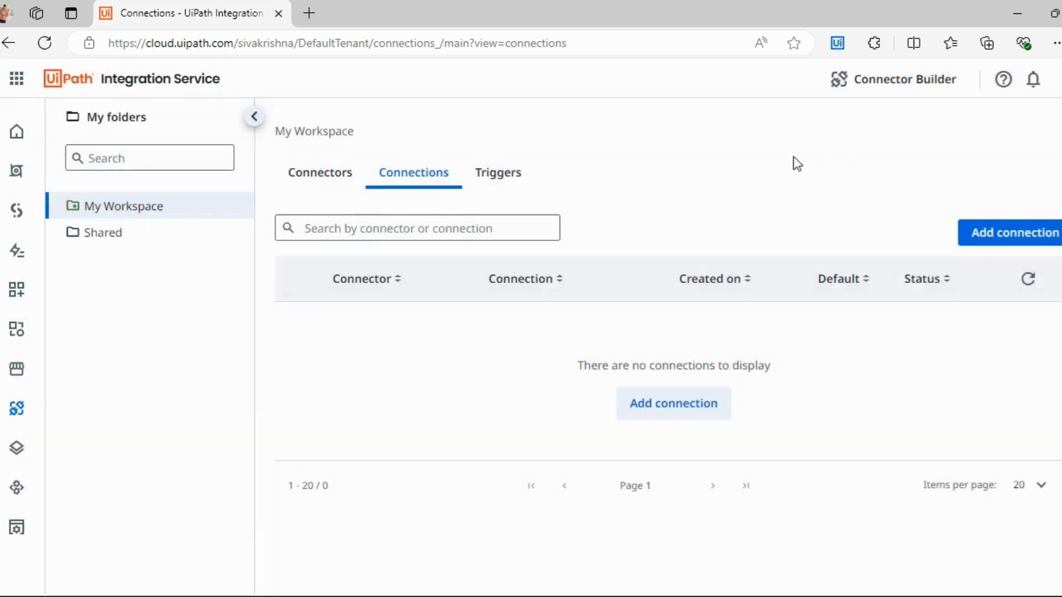
Return to the connector catalog filtered by "service" and open the ServiceNow connector.
click(332, 178)
click(353, 226)
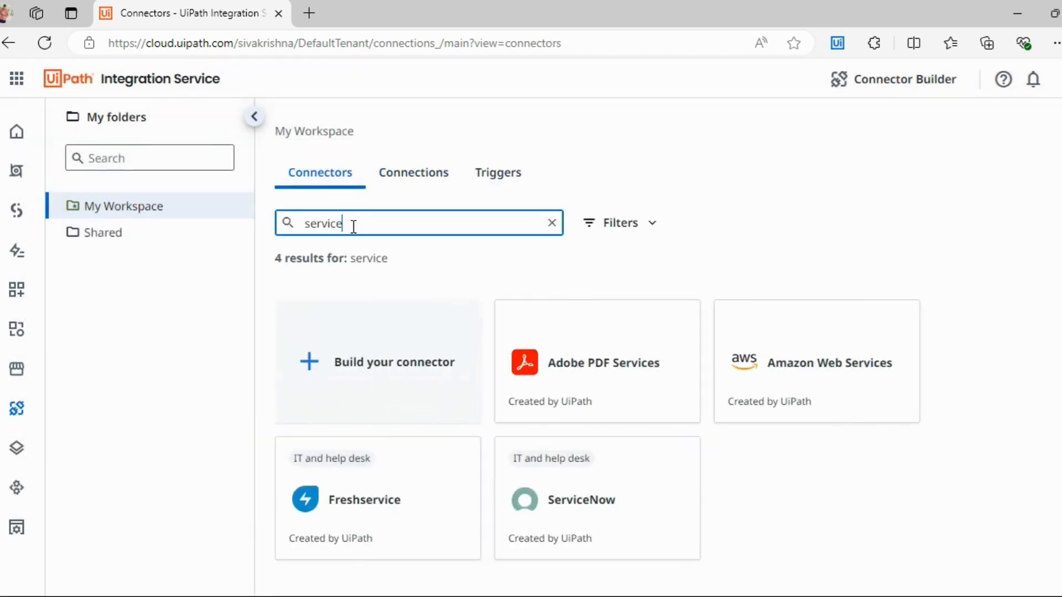
click(633, 488)
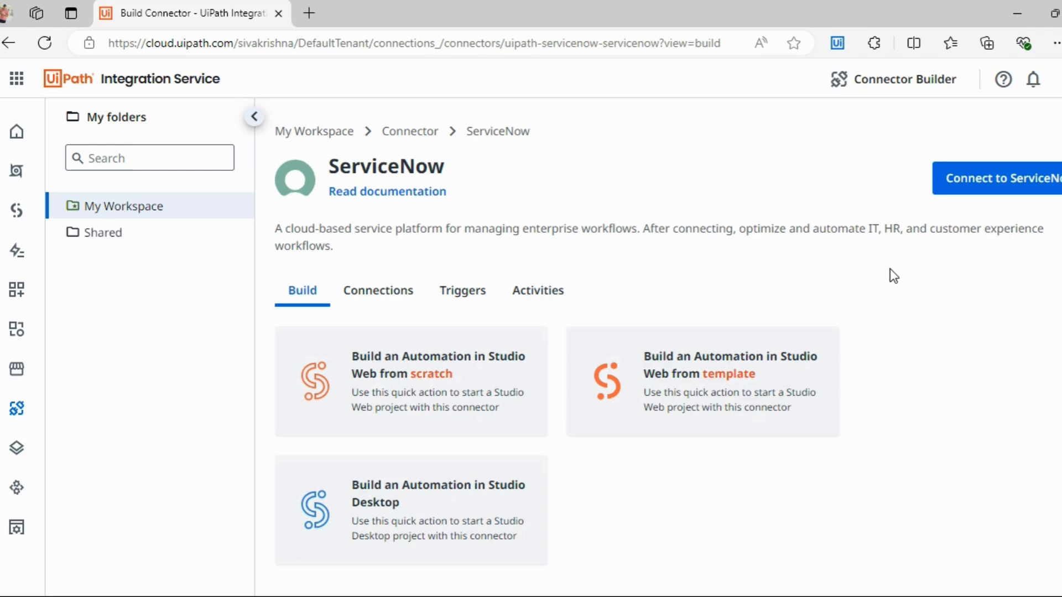
Open the ServiceNow connector's documentation in a new browser tab and view its Authentication section.
right_click(386, 194)
click(454, 210)
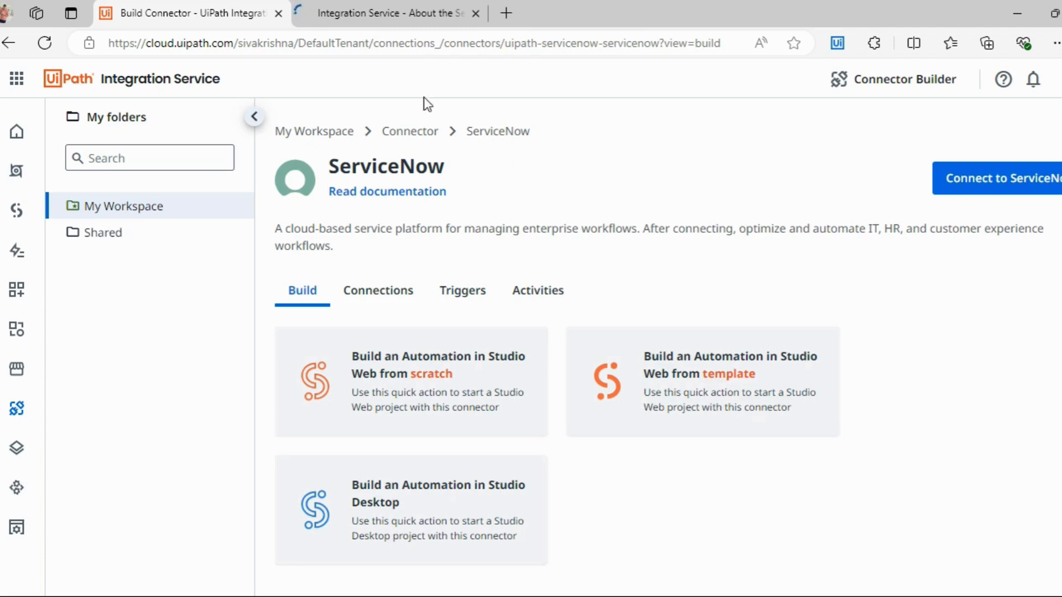
click(398, 15)
scroll(475, 363, down, 3)
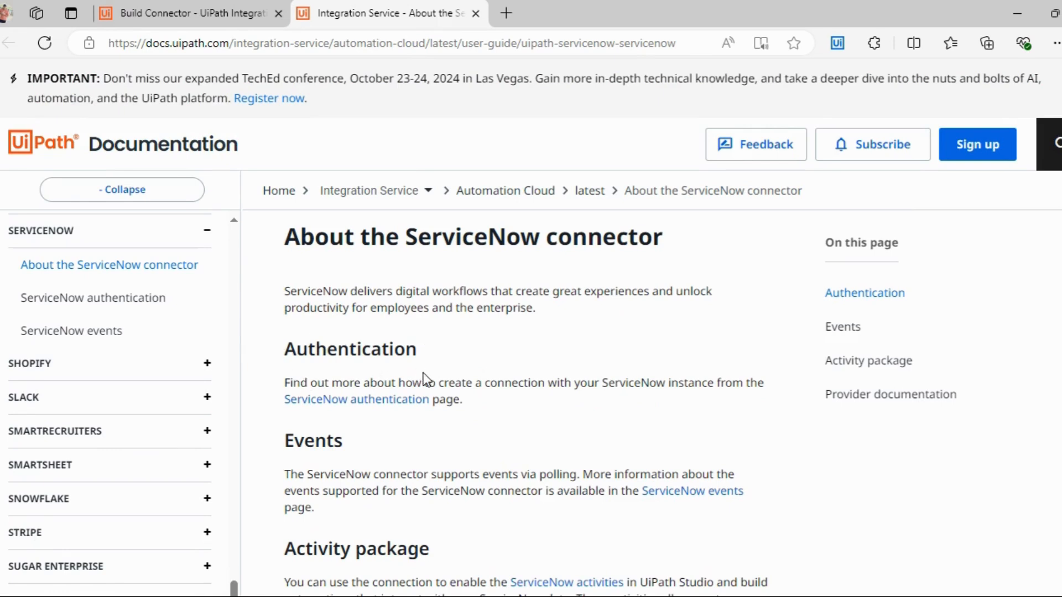
Open the ServiceNow authentication documentation in a new browser tab and read through to the Setup OAuth section.
right_click(381, 406)
click(485, 165)
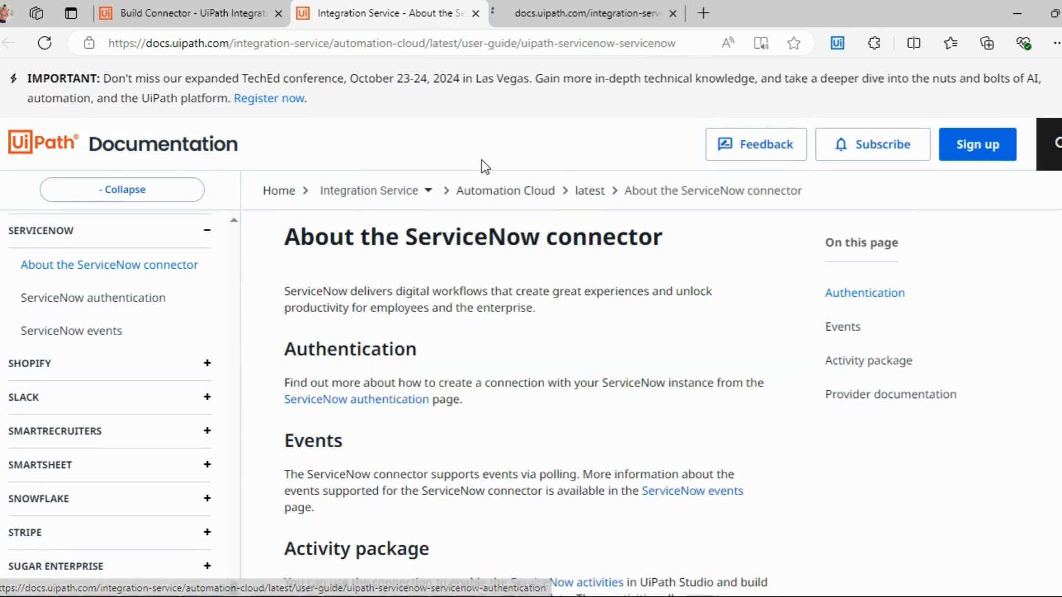
click(569, 14)
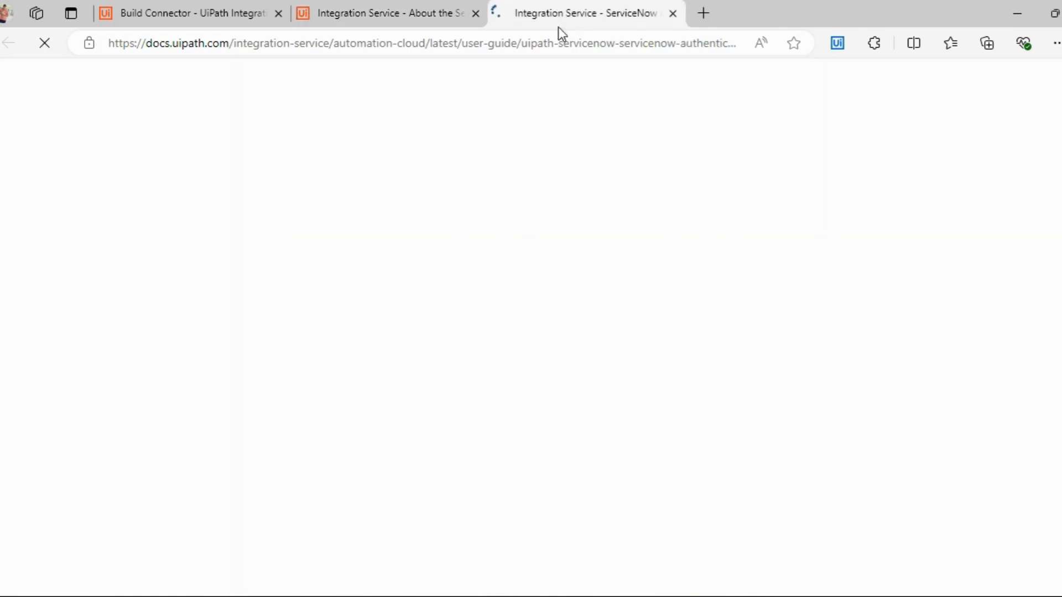
scroll(487, 392, down, 3)
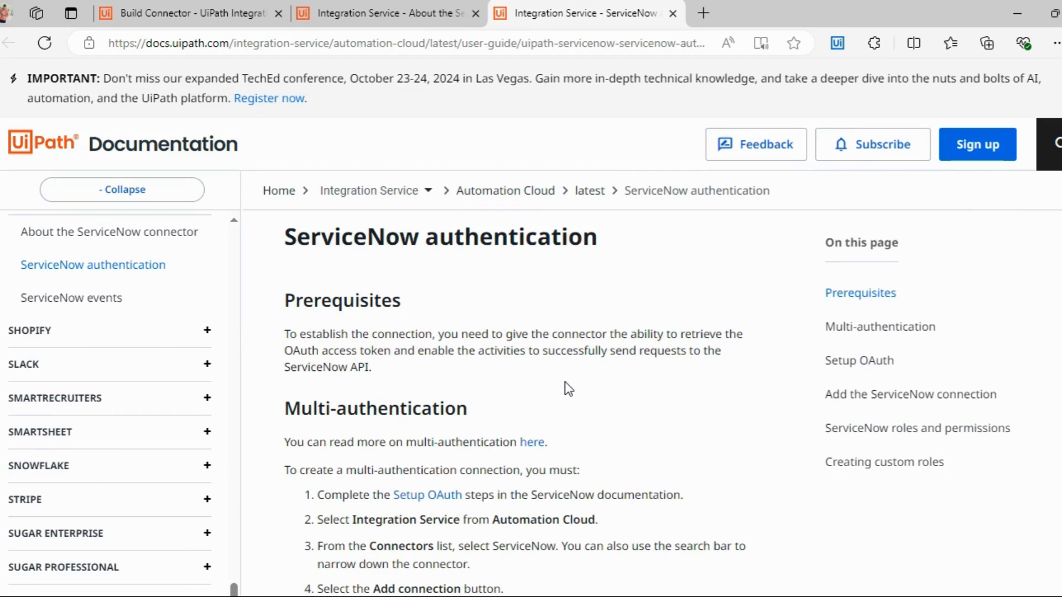
scroll(566, 381, down, 10)
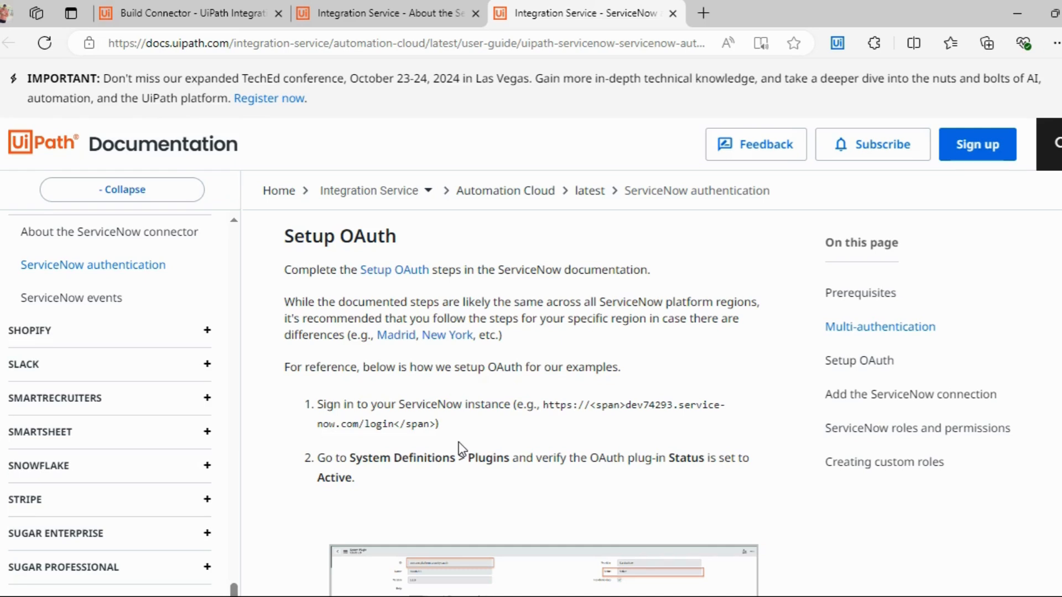
Search the web for "servicenow developer" in a new browser tab and open the ServiceNow Developers site.
click(703, 13)
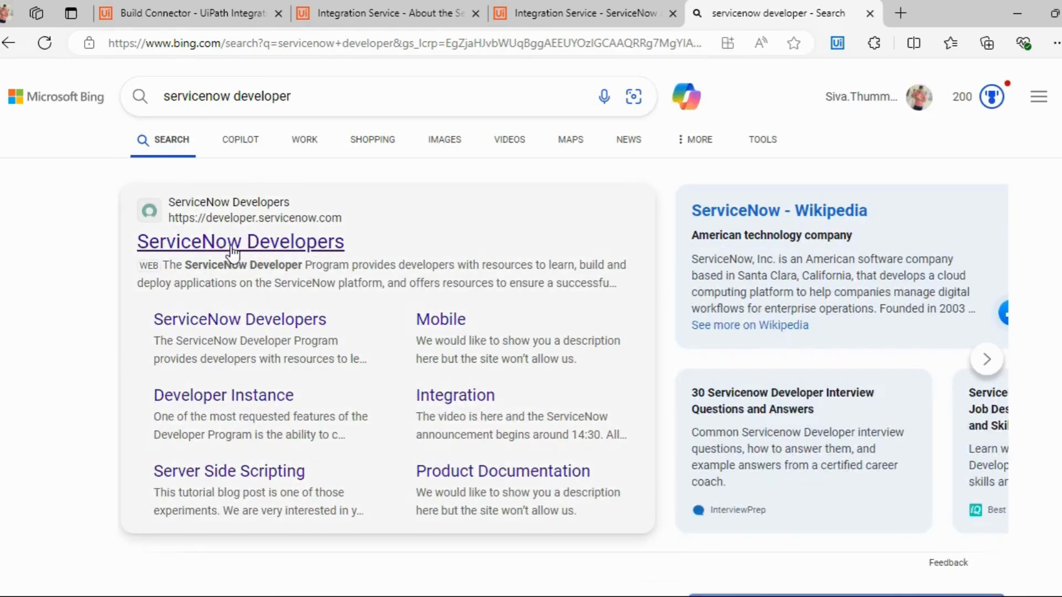
click(260, 244)
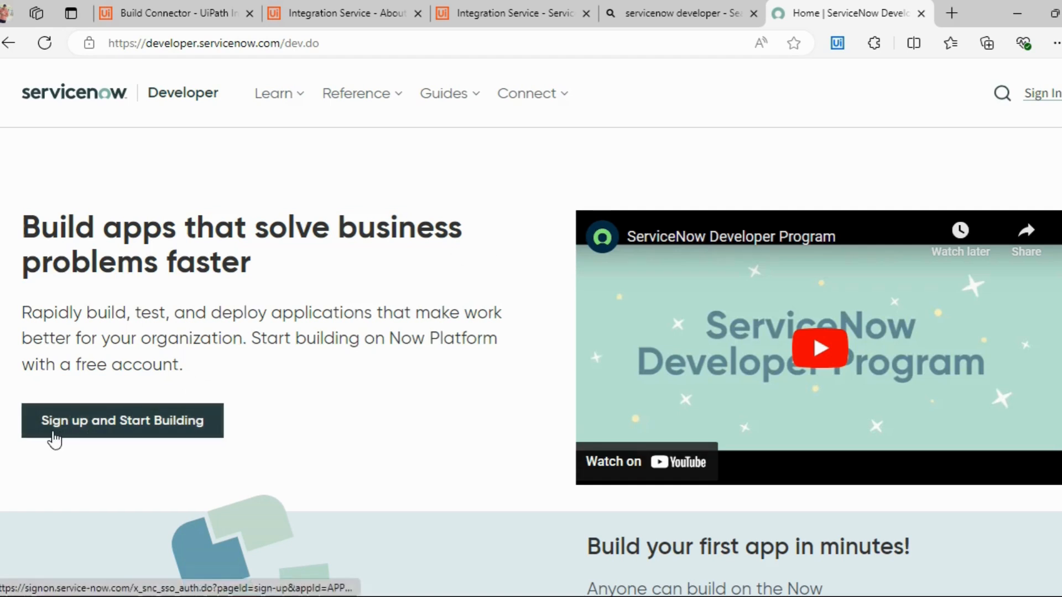
Look through the ServiceNow ID sign-up form and return to the developer home page.
click(95, 435)
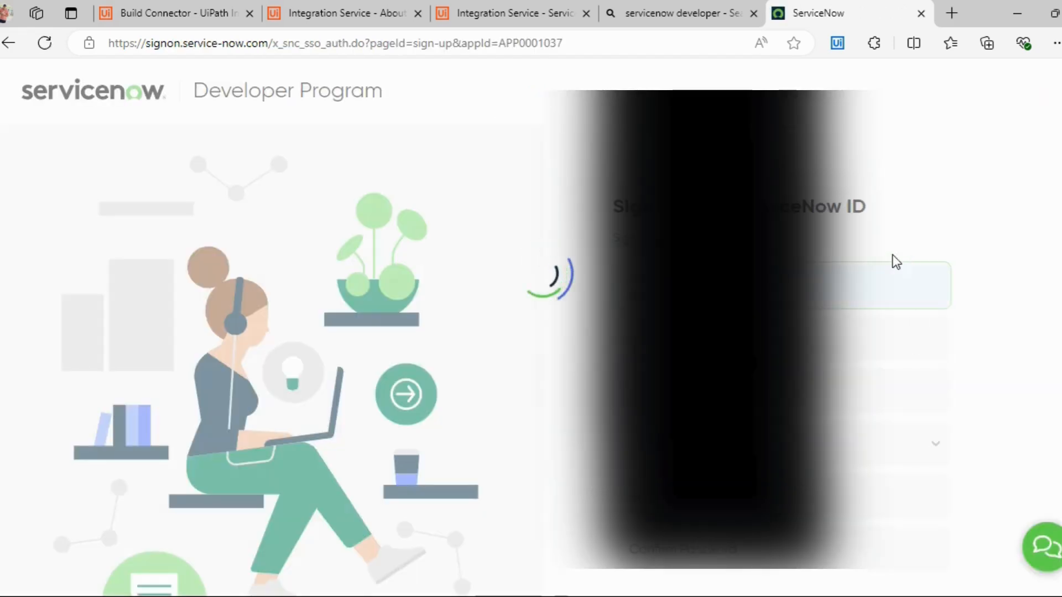
scroll(835, 359, down, 4)
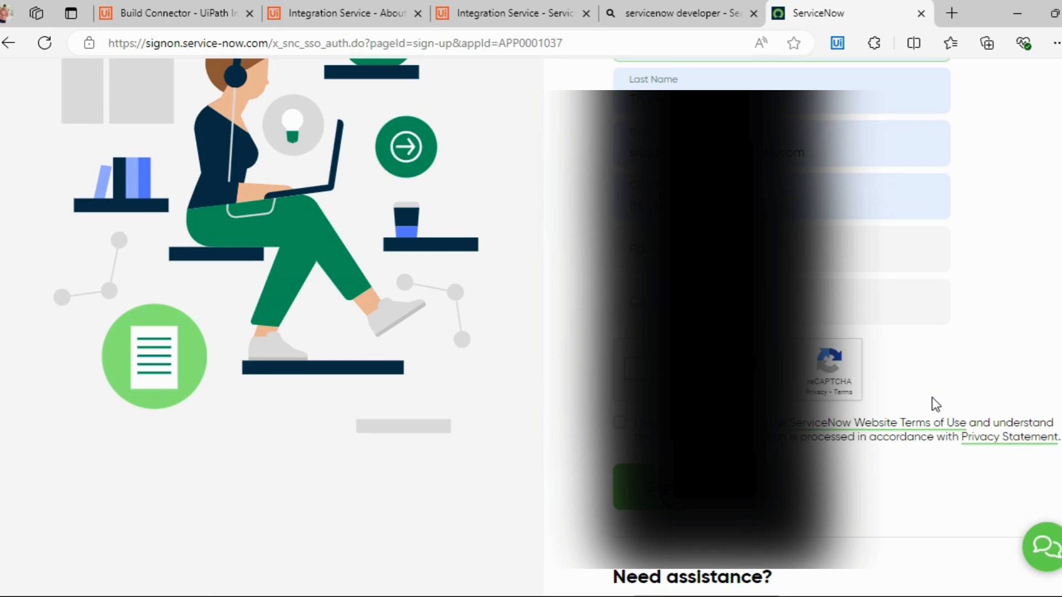
scroll(931, 392, up, 4)
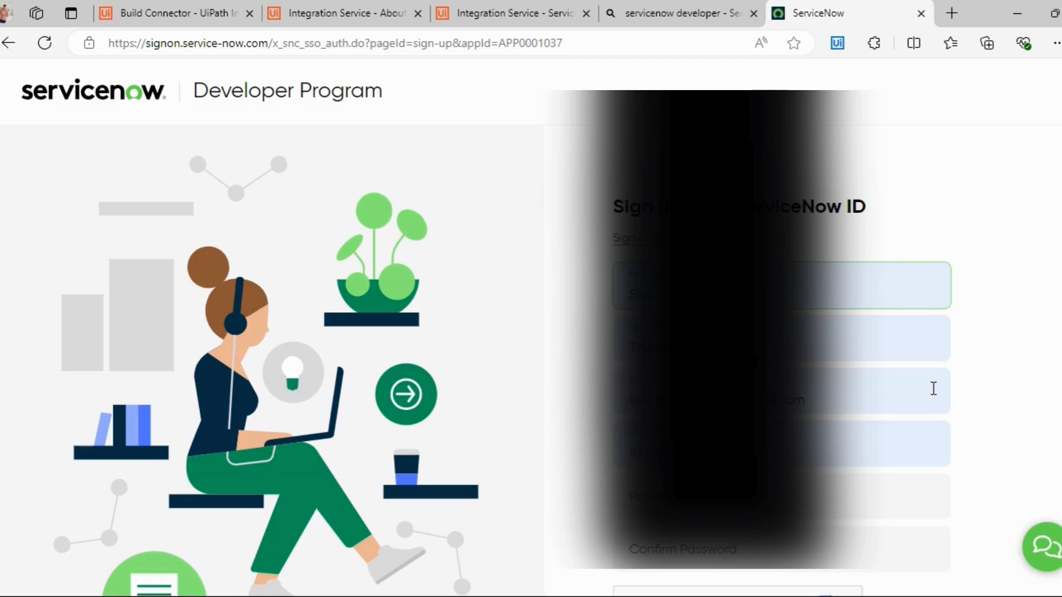
click(9, 44)
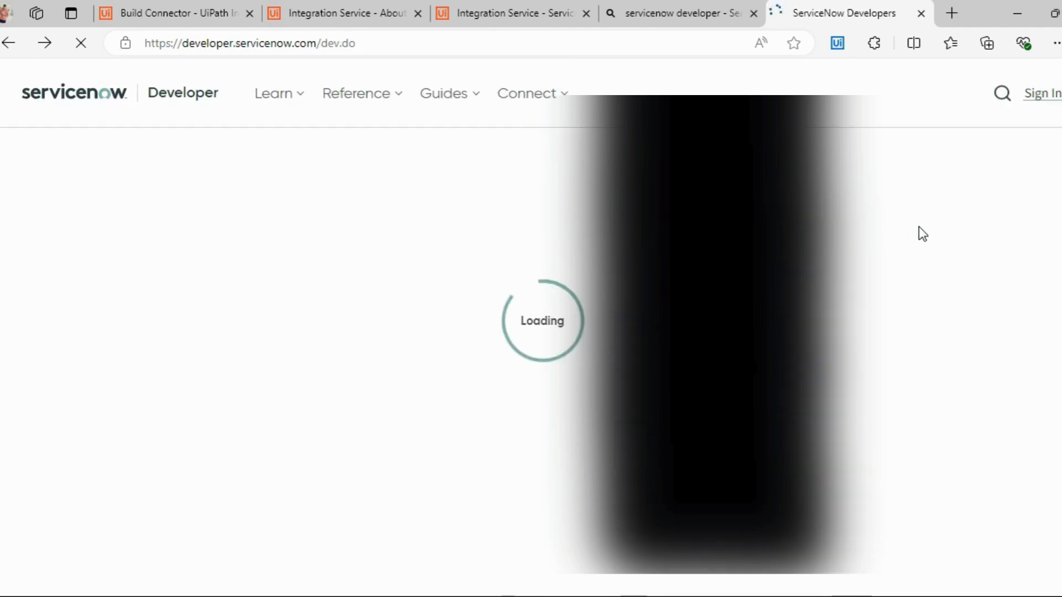
Sign in to the ServiceNow developer site with the prefilled account e-mail and the account password.
click(1051, 98)
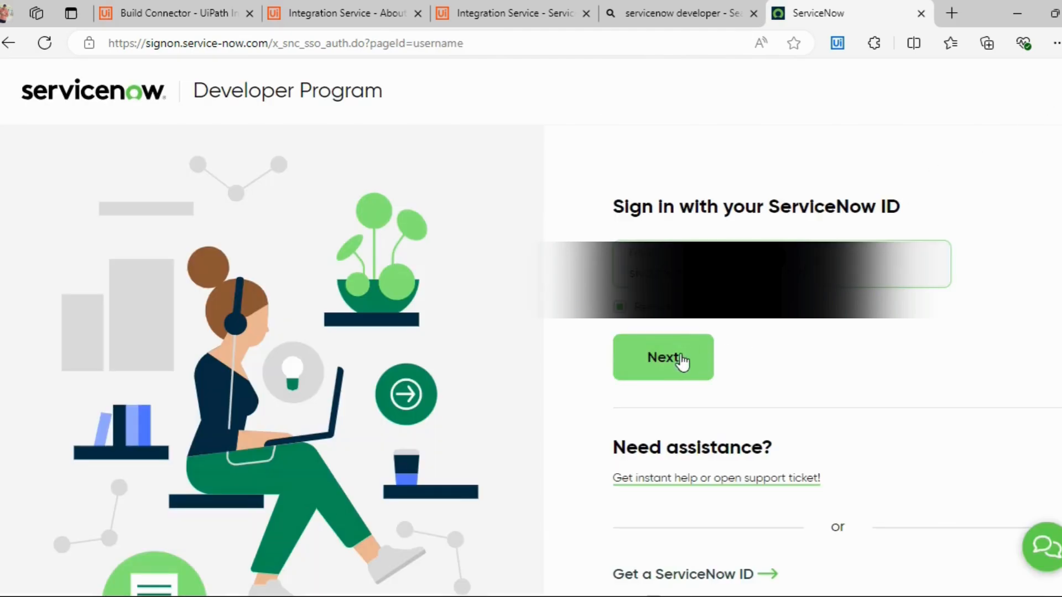
click(671, 359)
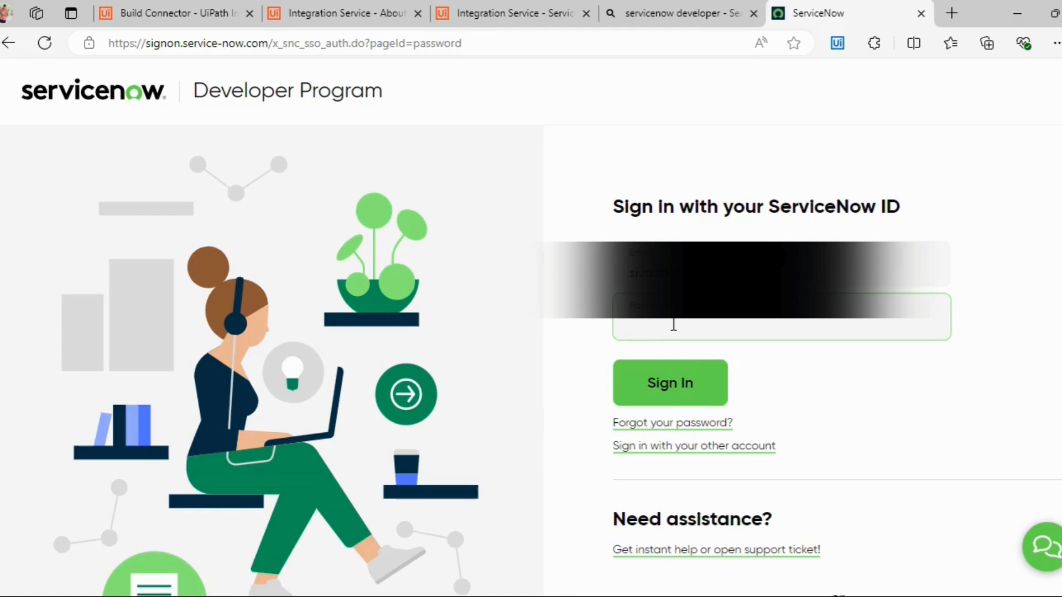
text(••••••••••••••)
click(671, 385)
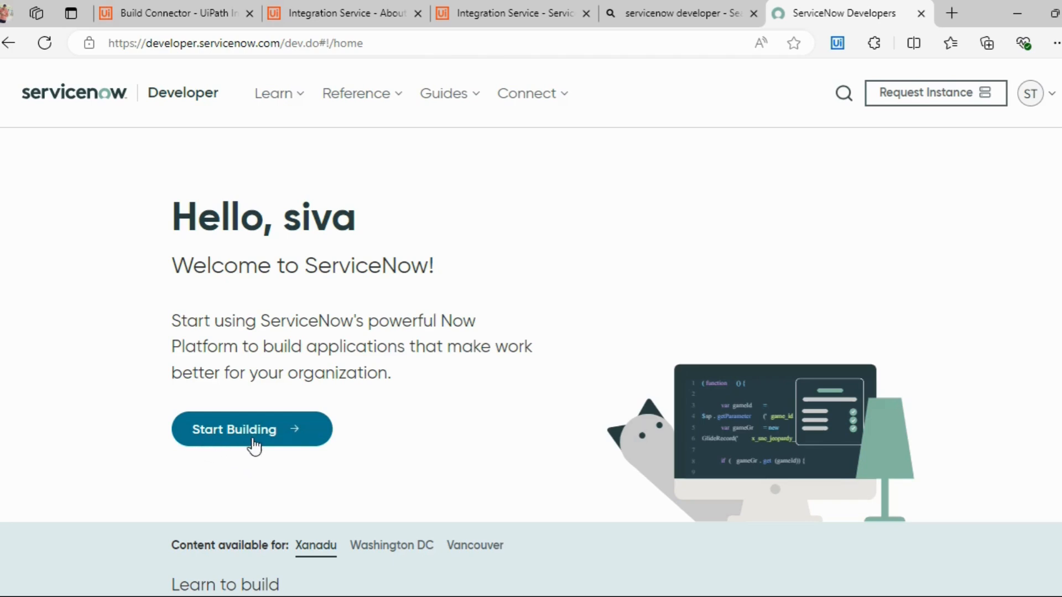
Request a new ServiceNow developer instance with the Washington DC release.
click(898, 105)
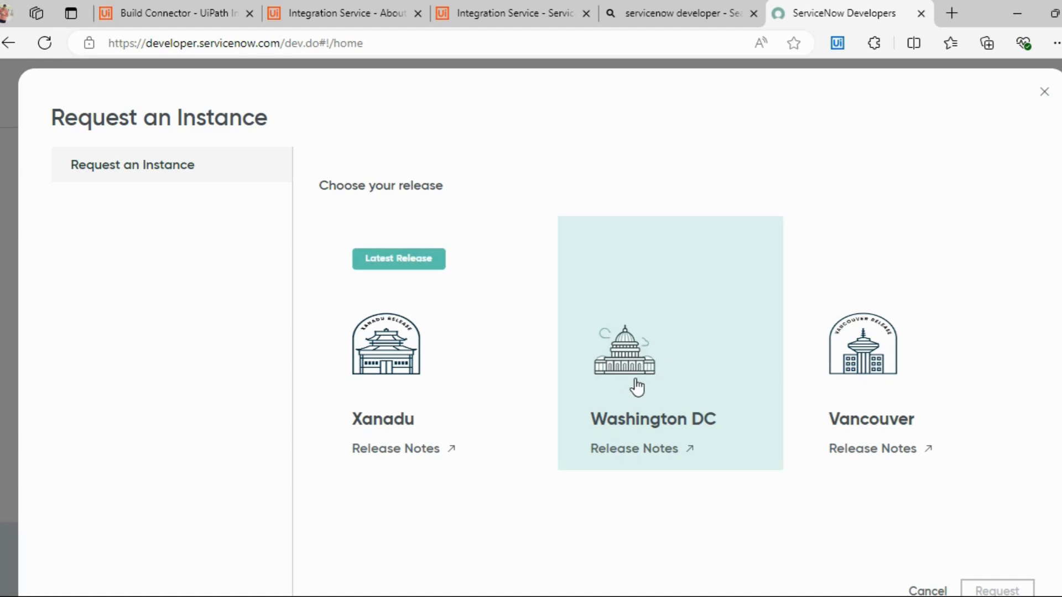
click(637, 387)
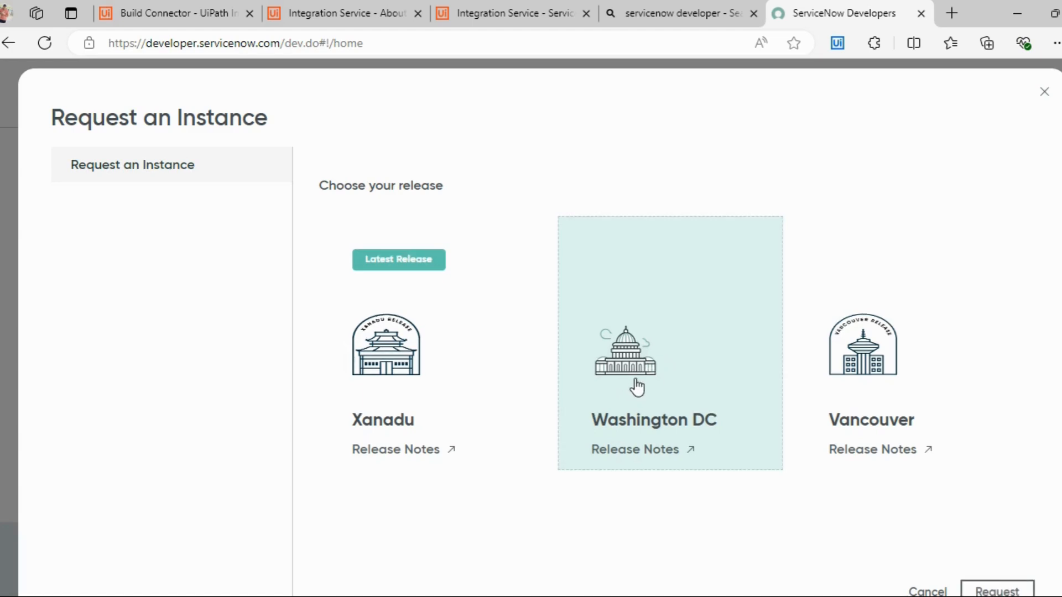
scroll(638, 387, down, 1)
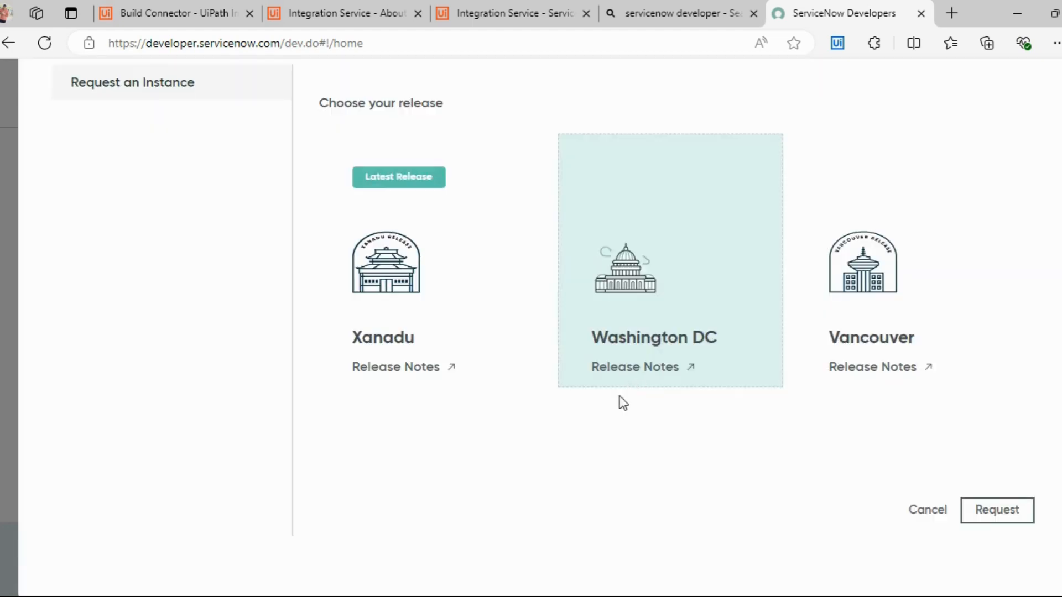
click(1004, 519)
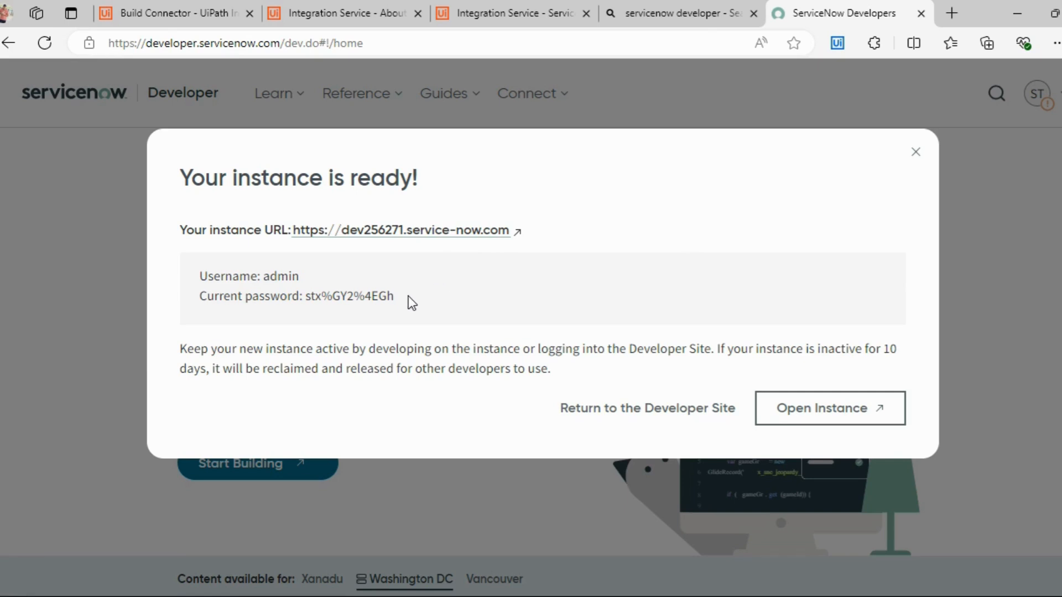
Copy the new instance's URL, username and password into ServiceNow.txt in Notepad++ below the dev URL, and save the file.
drag(408, 296, 175, 238)
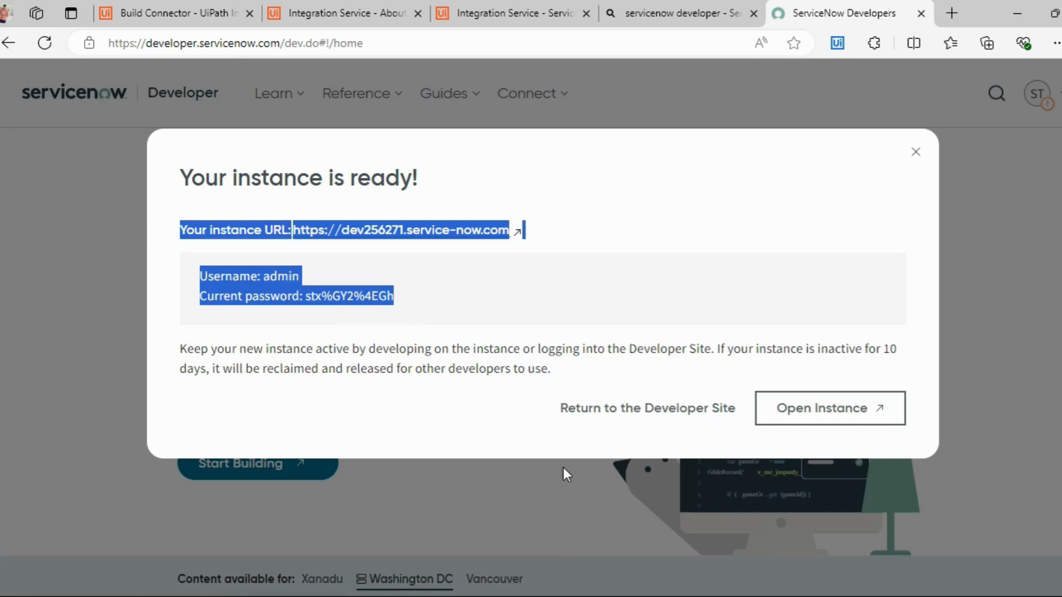
click(565, 596)
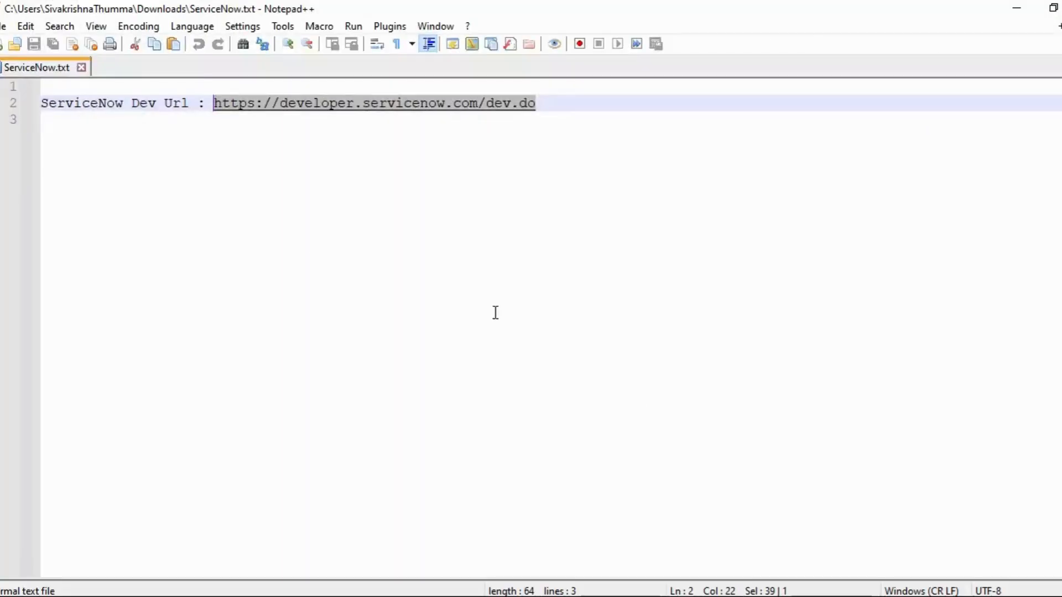
click(564, 105)
key(Return)
key(Return)
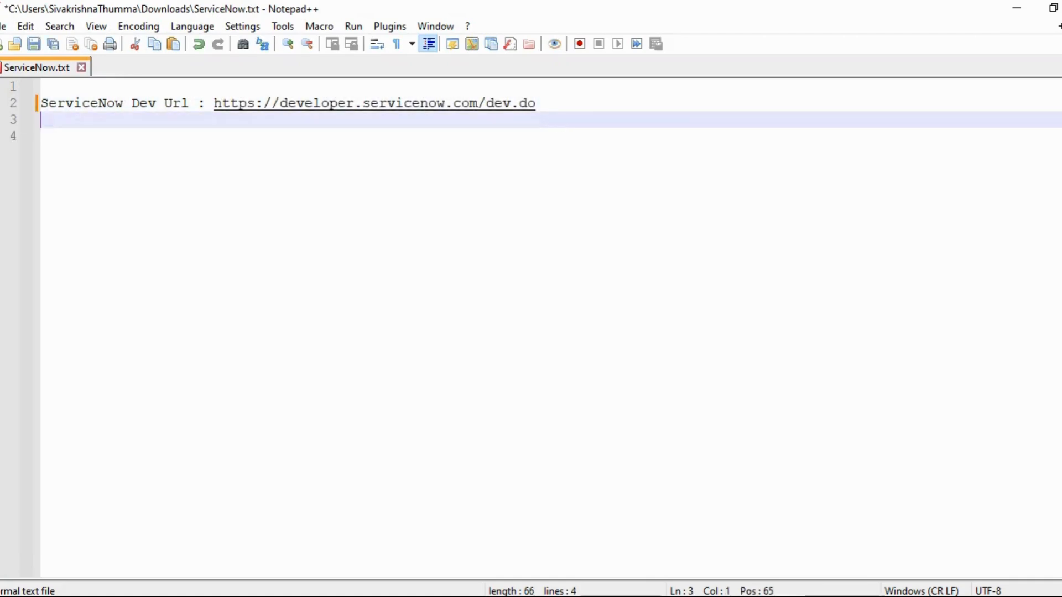
key(ctrl+v)
key(ctrl+s)
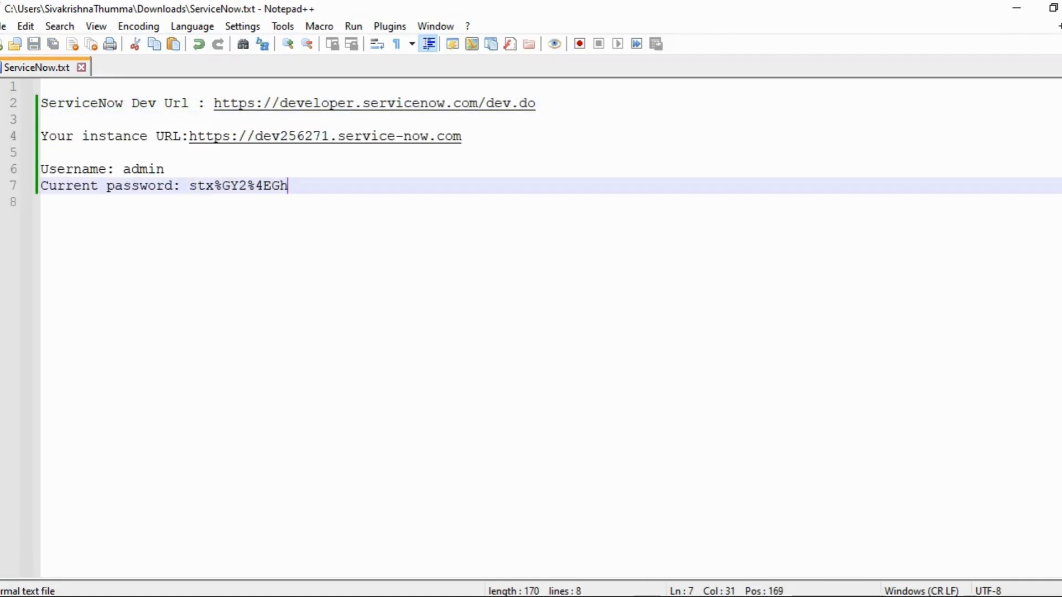
Open the new ServiceNow instance from the developer site, decline the analytics request and close the welcome tour.
key(alt+Tab)
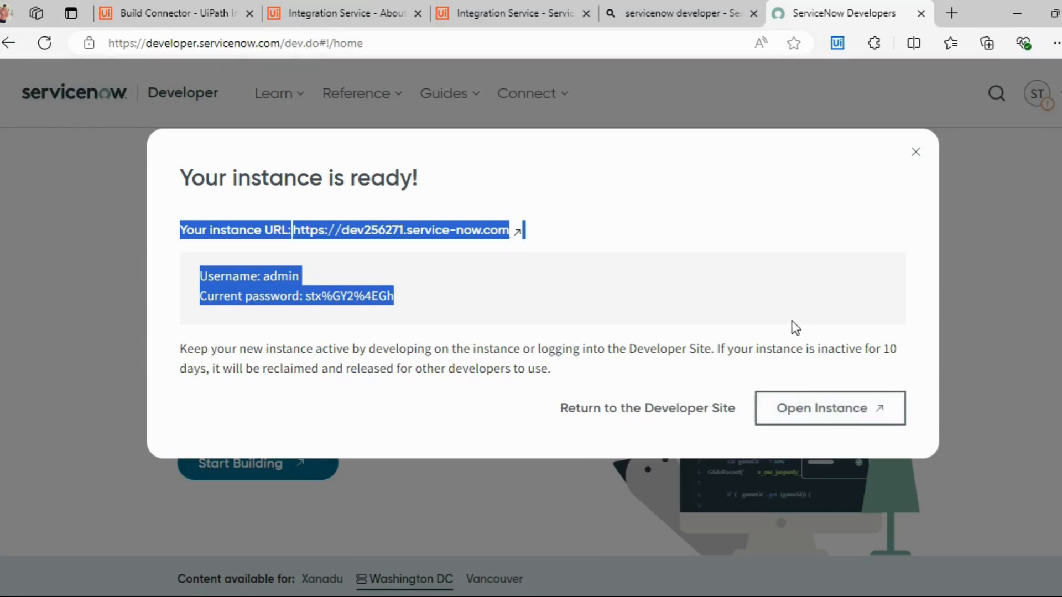
click(840, 419)
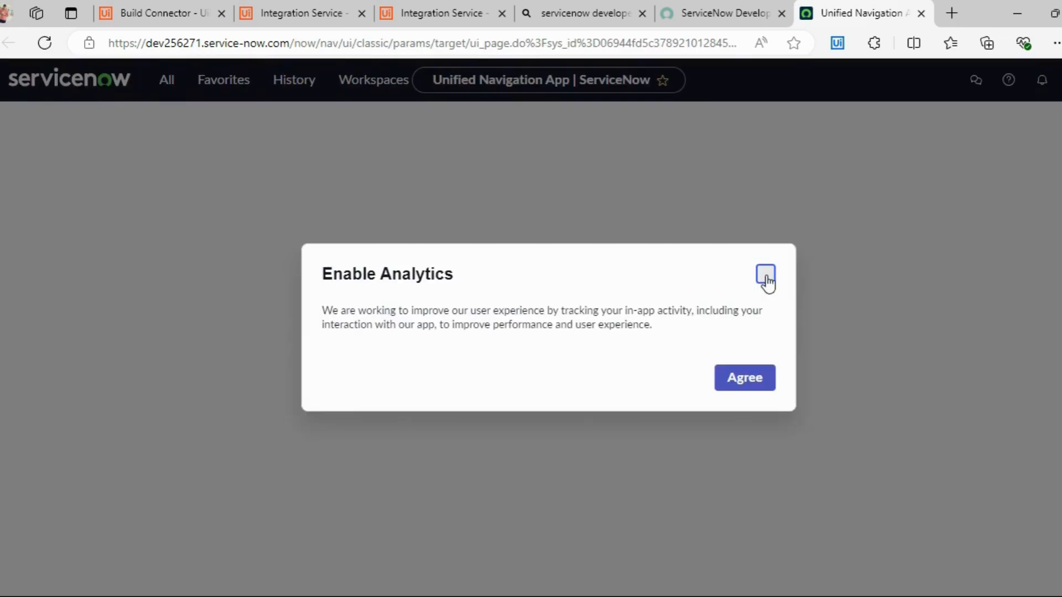
click(766, 279)
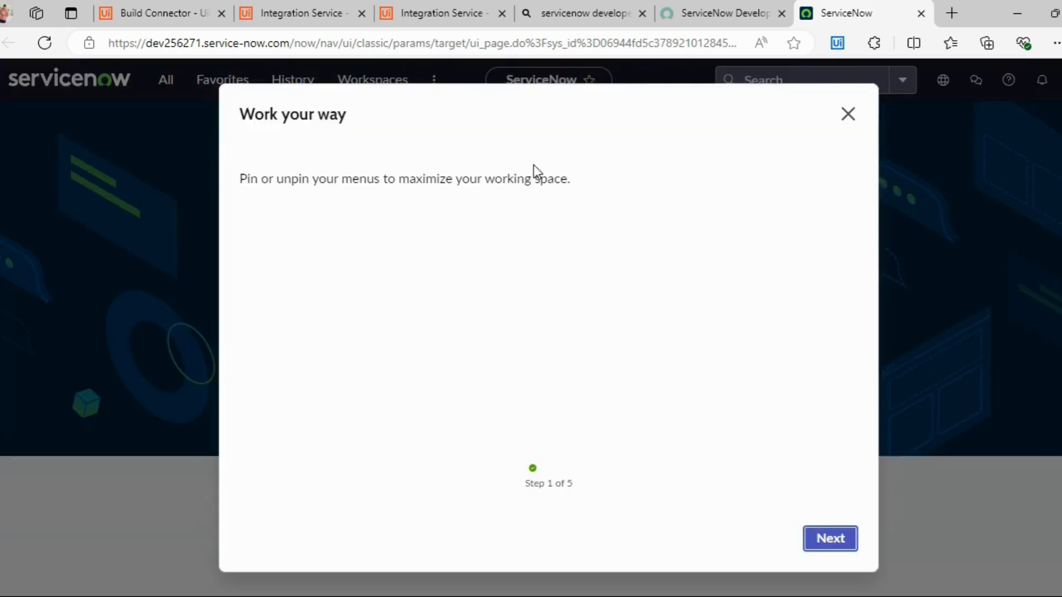
click(849, 115)
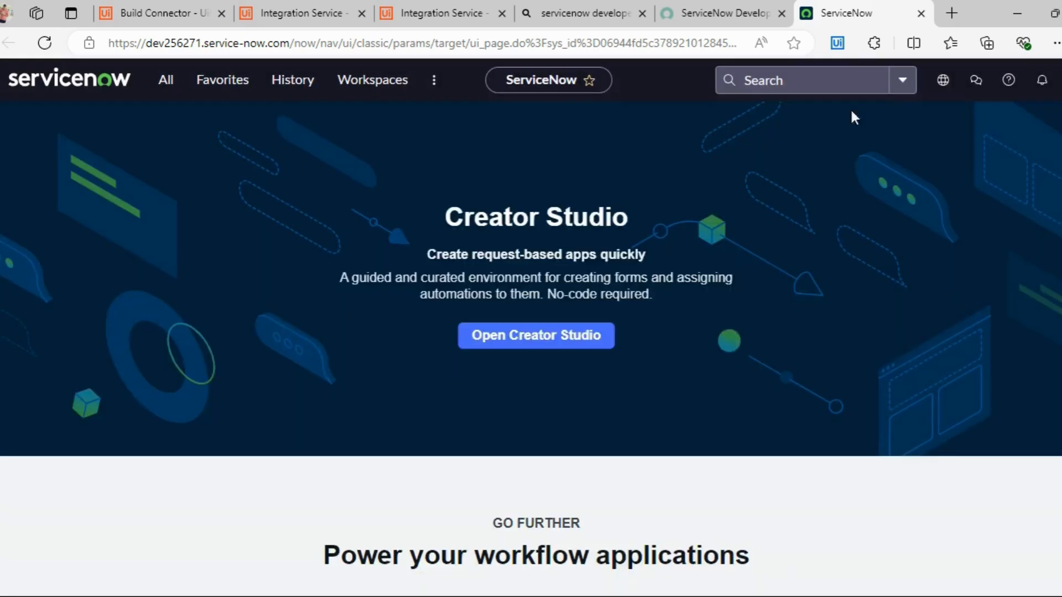
Open Plugins under System Definition in the instance and switch to the Classic App Manager, agreeing to enable analytics.
click(447, 12)
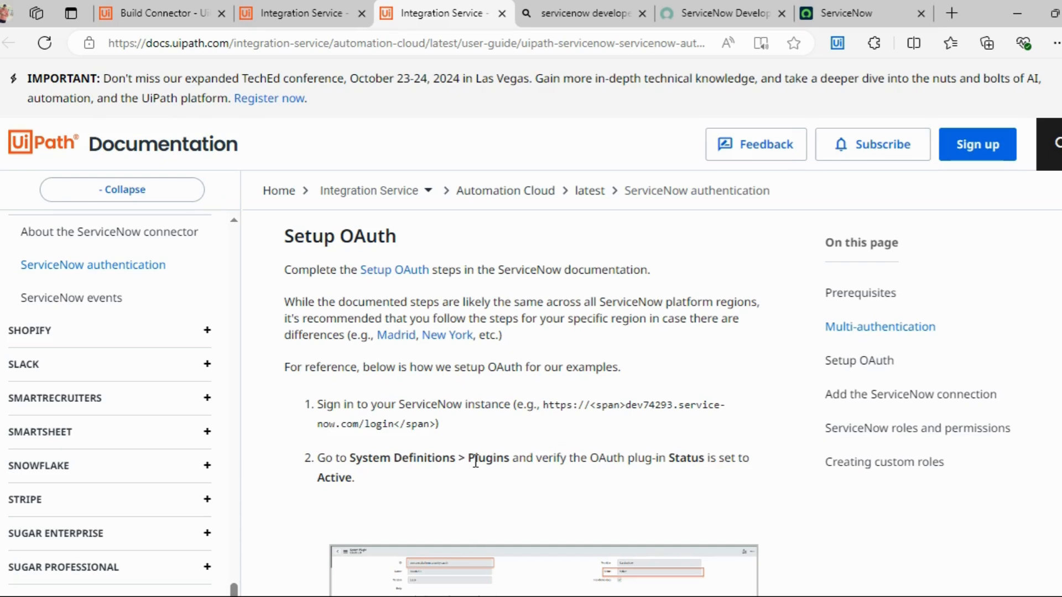
drag(468, 459, 510, 463)
key(ctrl+c)
click(846, 12)
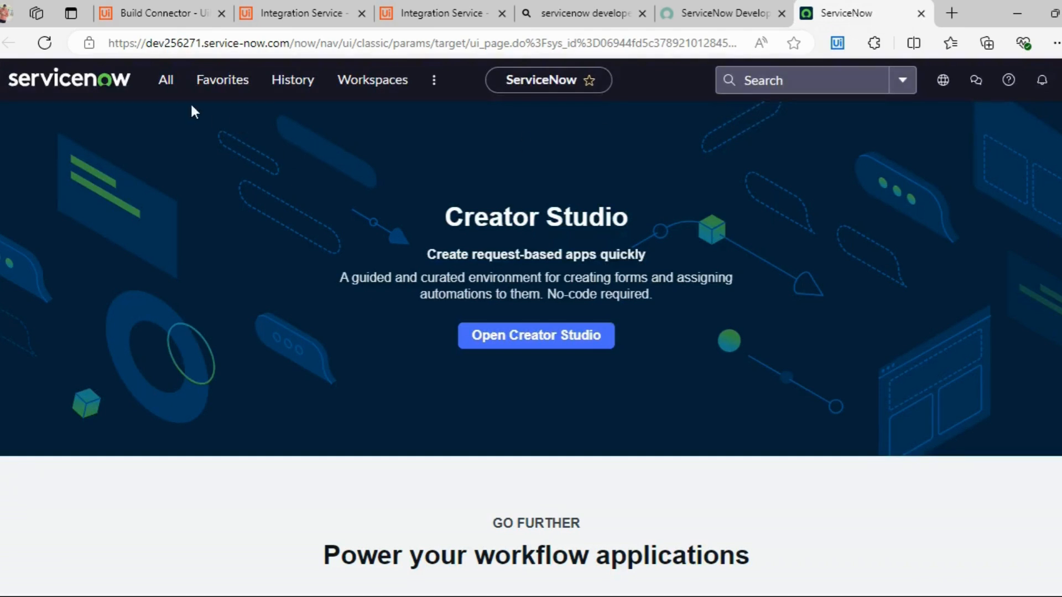
click(167, 84)
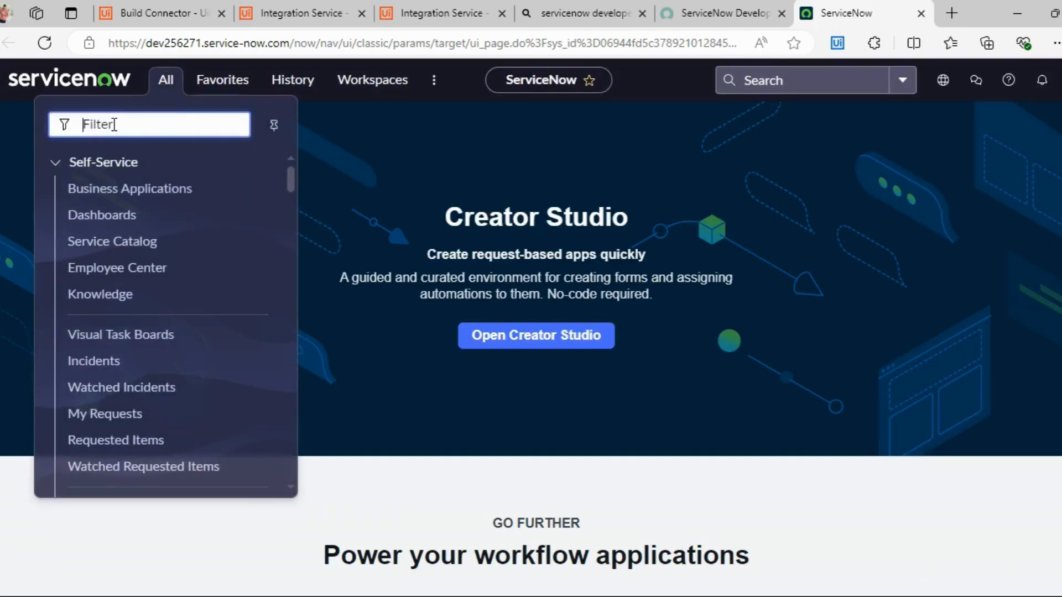
key(ctrl+v)
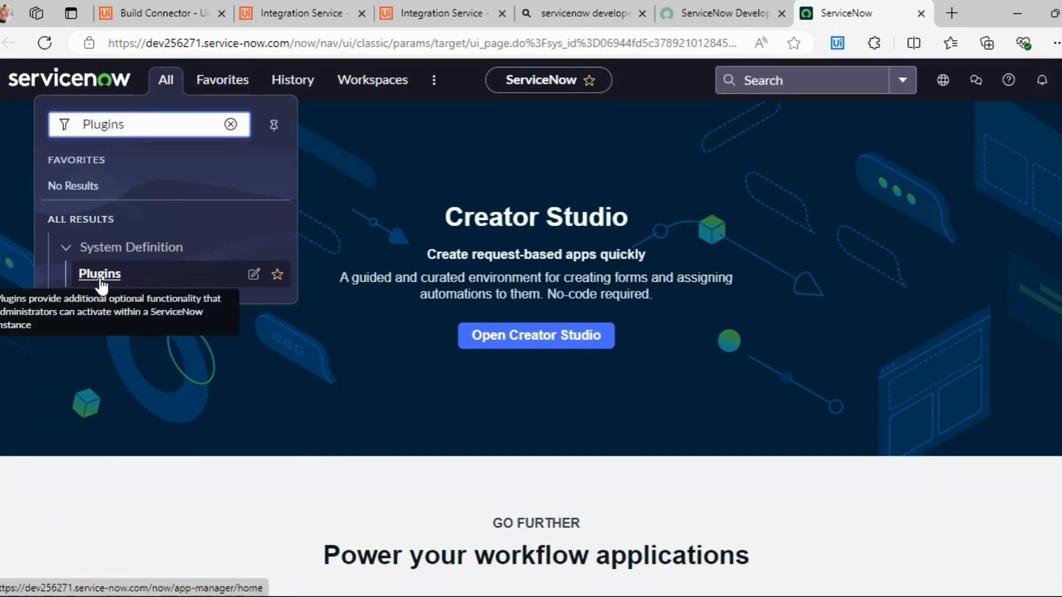
click(100, 274)
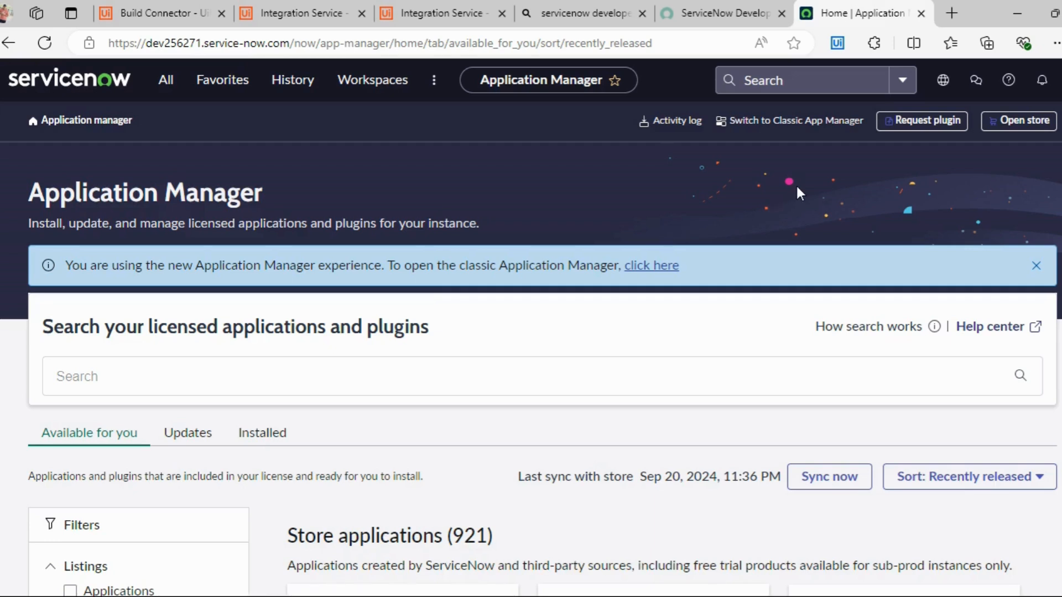
click(803, 126)
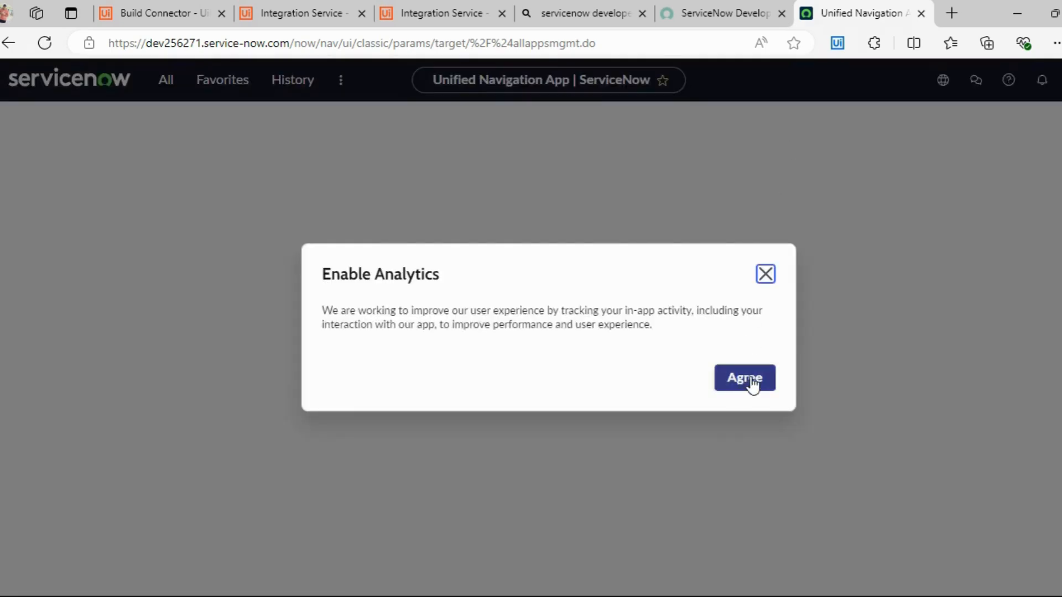
click(745, 379)
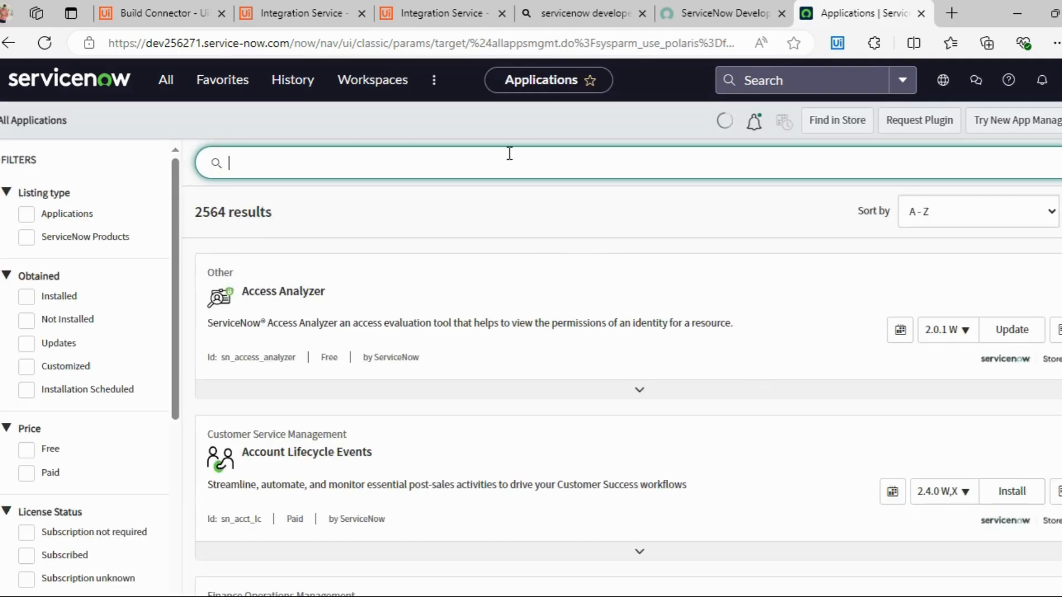
Search the applications for the OAuth term copied from the UiPath documentation and open the OAuth 2.0 plugin record to check its status.
click(466, 18)
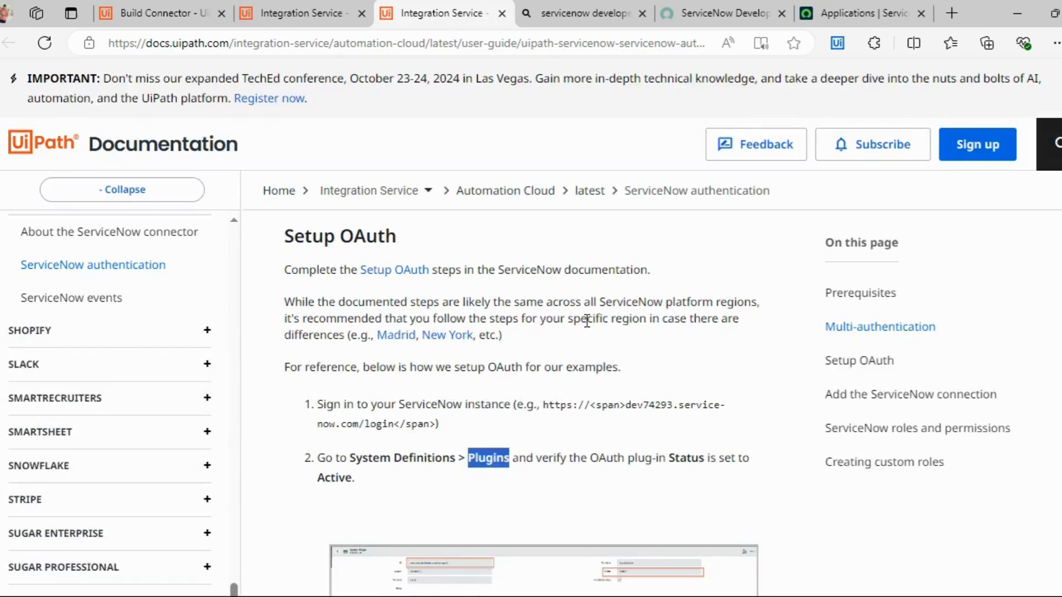
drag(590, 458, 625, 459)
key(ctrl+c)
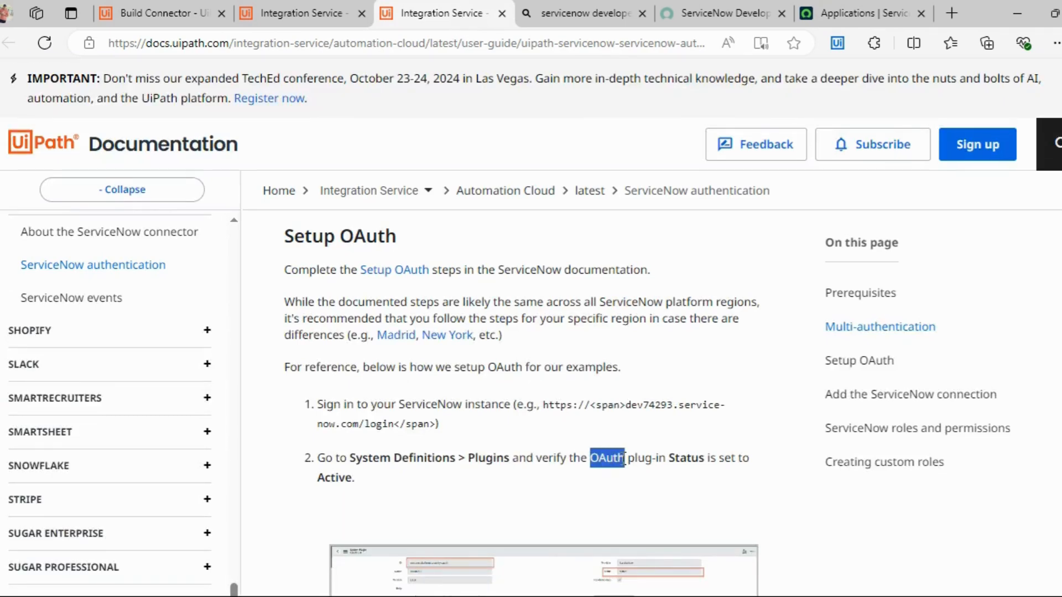
click(866, 15)
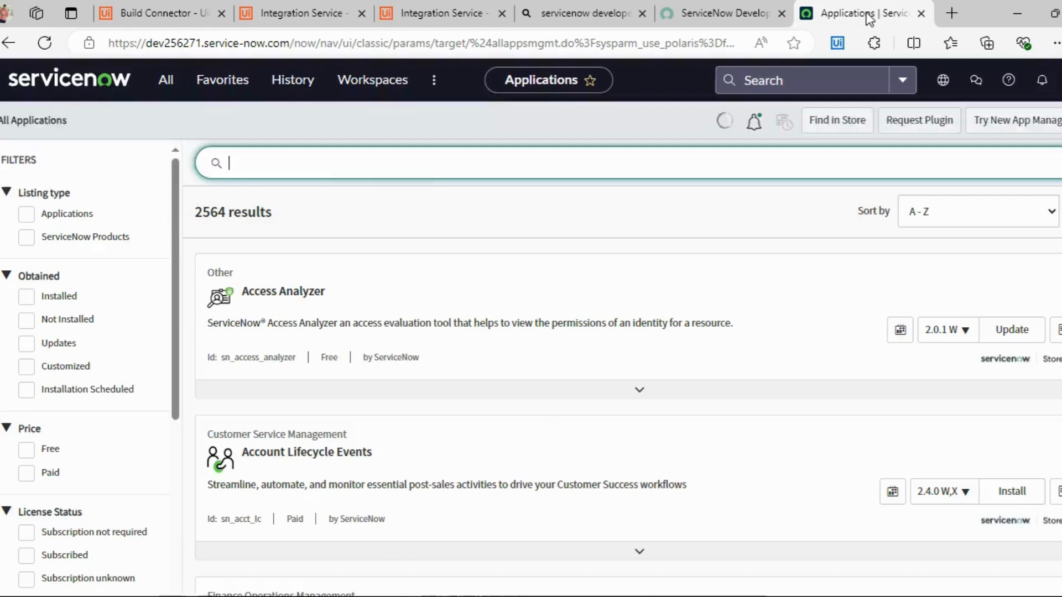
key(ctrl+v)
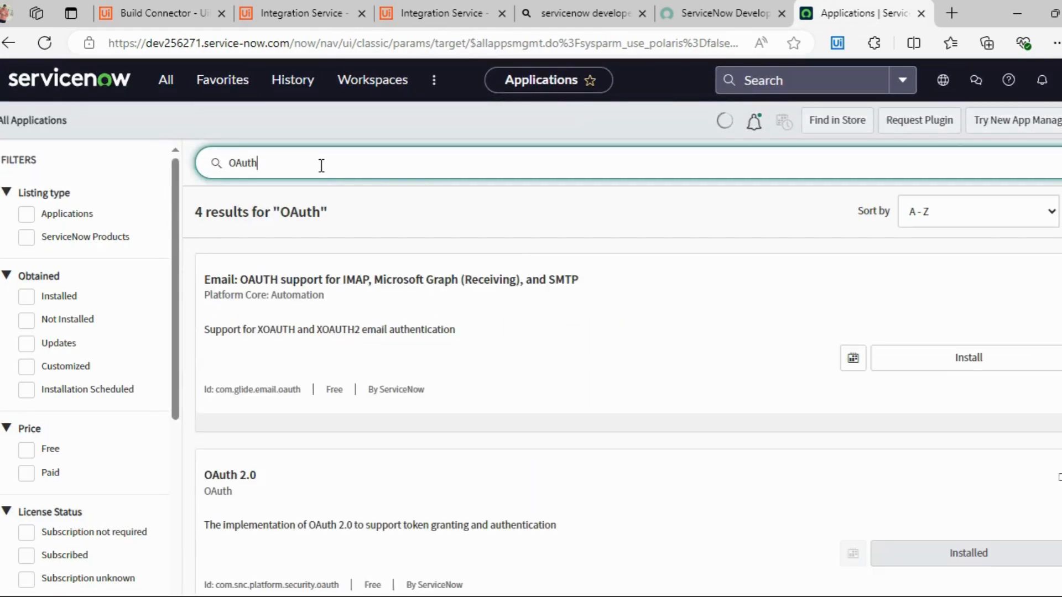
click(229, 477)
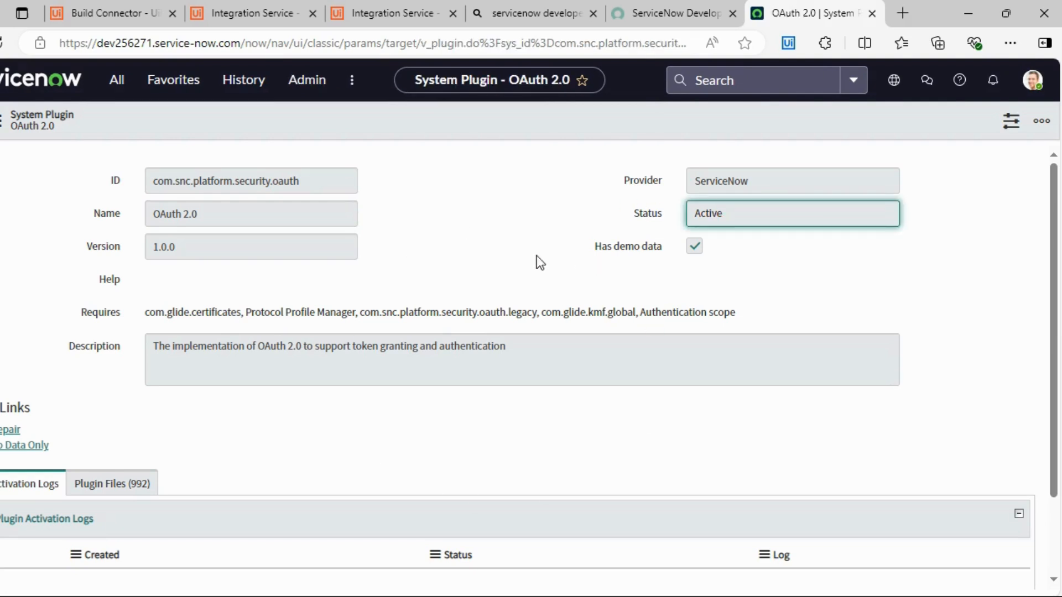
Open Application Registry under System OAuth, as the UiPath documentation directs, and start a new OAuth API endpoint for external clients.
click(396, 15)
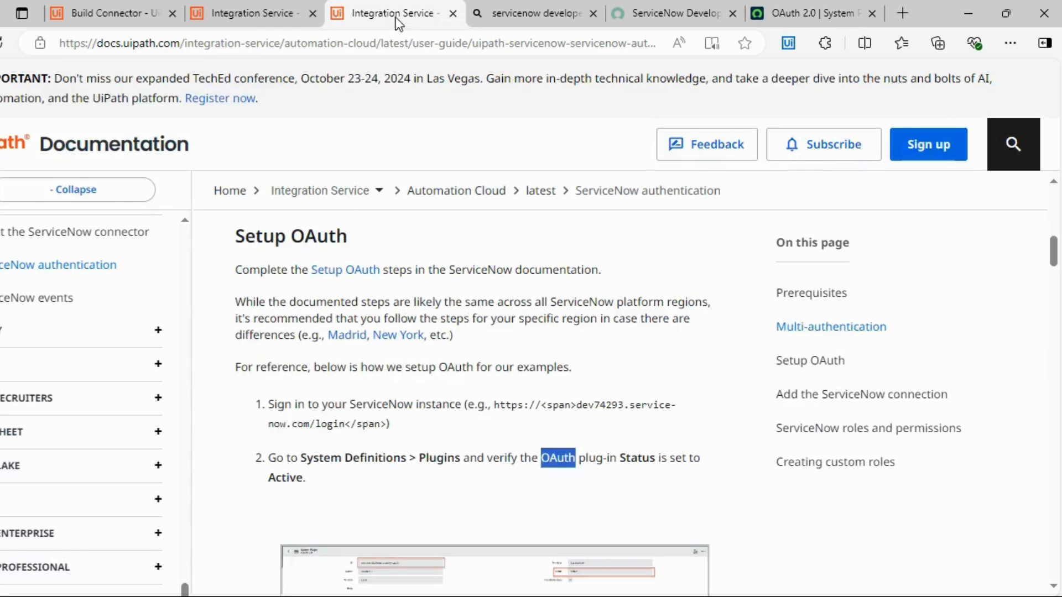
scroll(512, 399, down, 8)
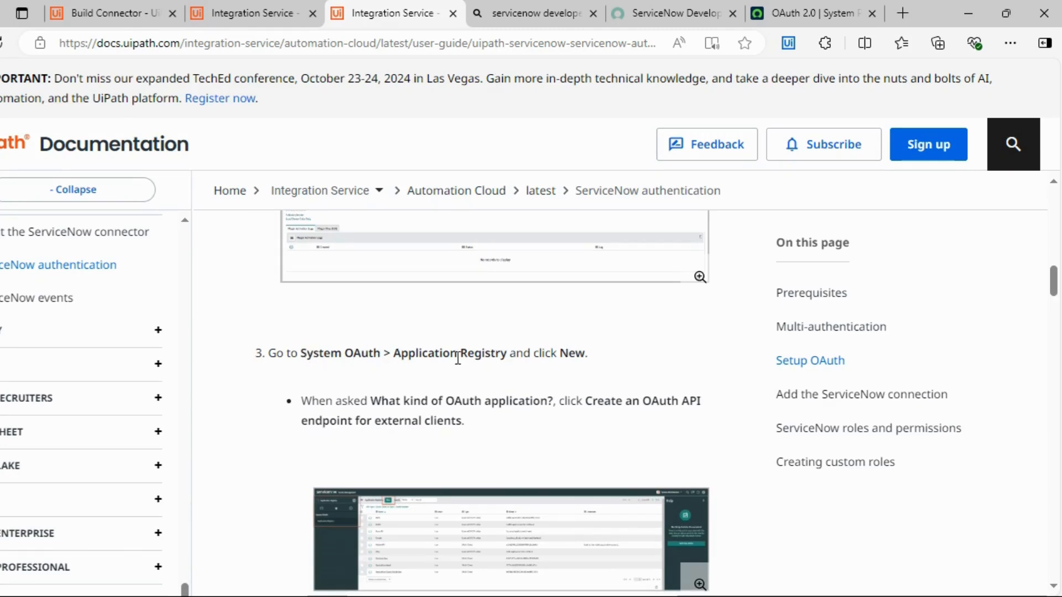
drag(393, 353, 507, 354)
key(ctrl+c)
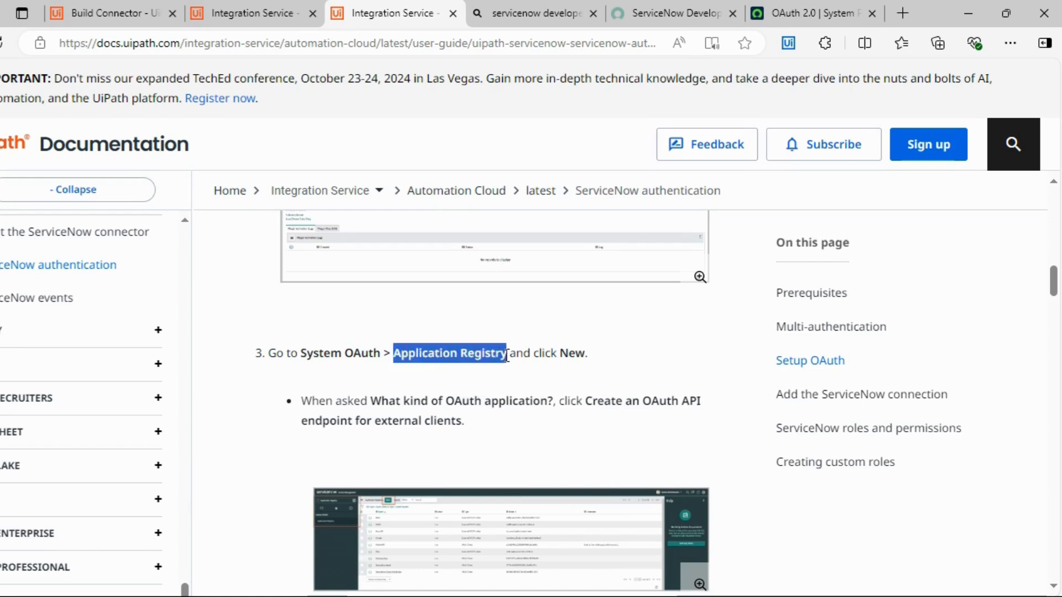
click(788, 21)
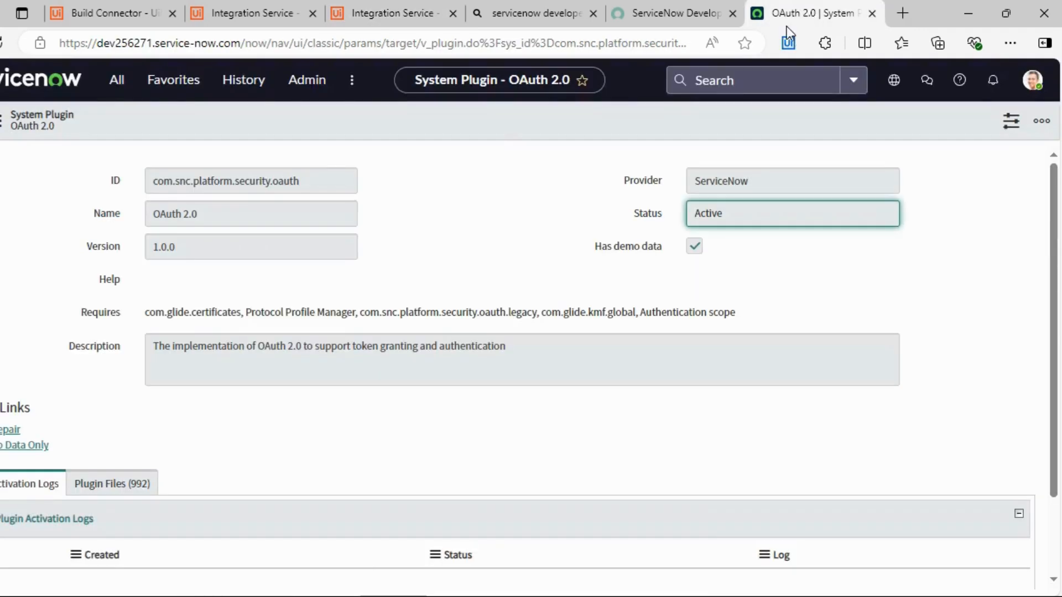
click(117, 81)
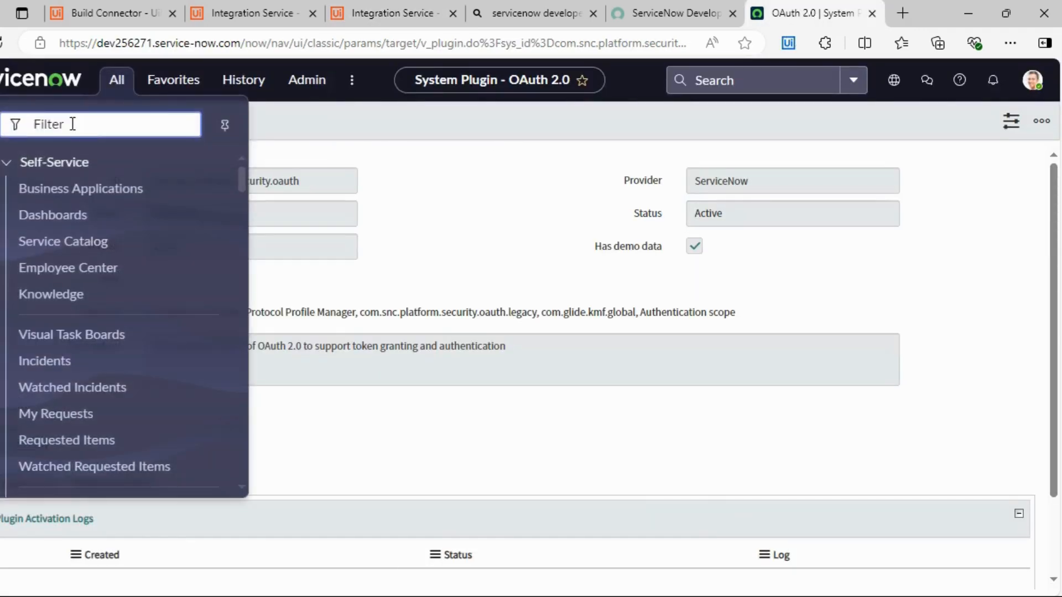
key(ctrl+v)
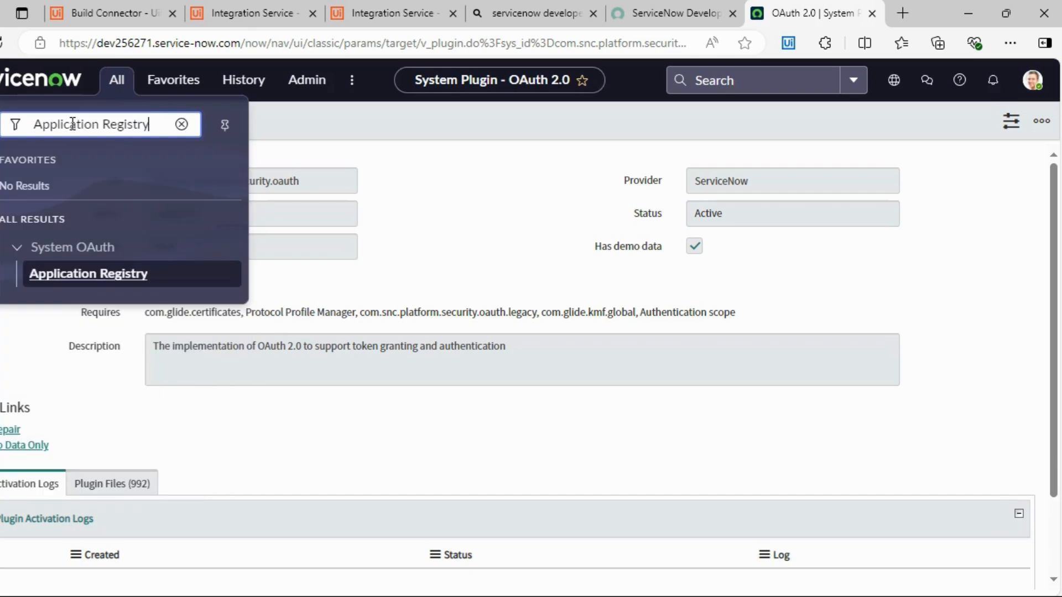
click(82, 277)
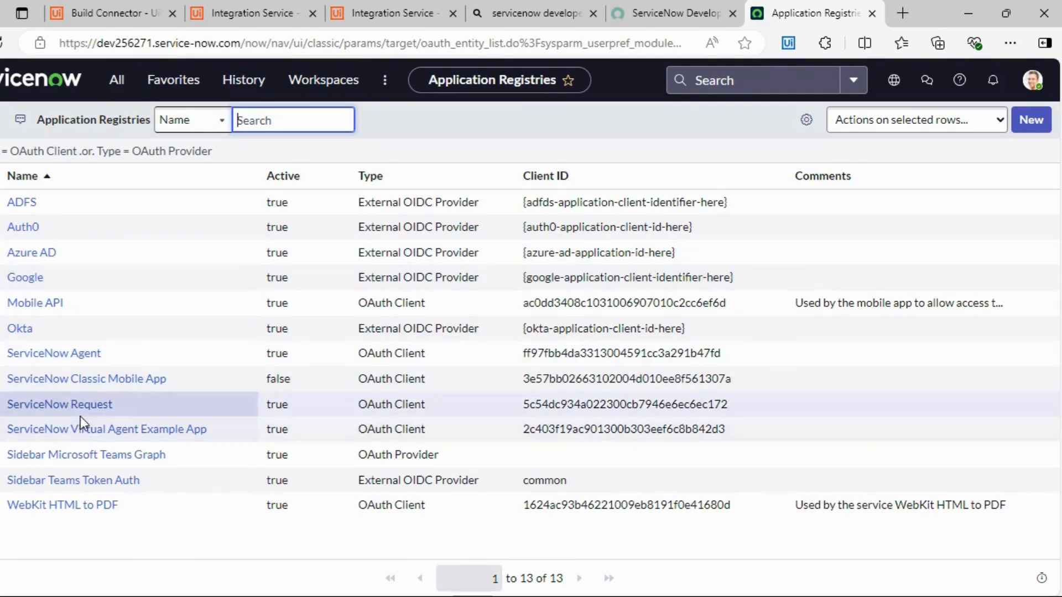
click(1032, 121)
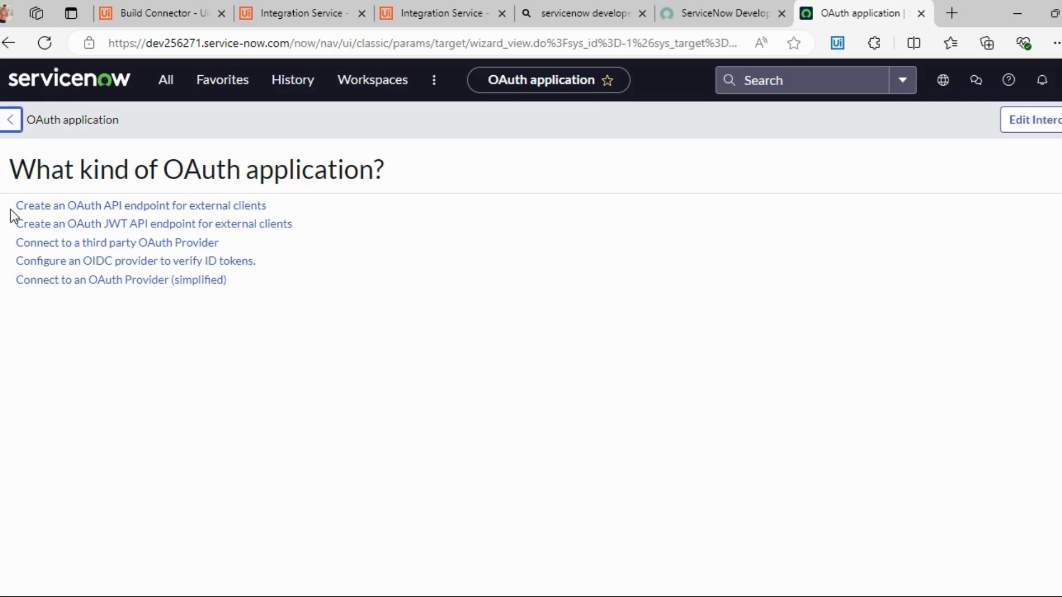
click(185, 207)
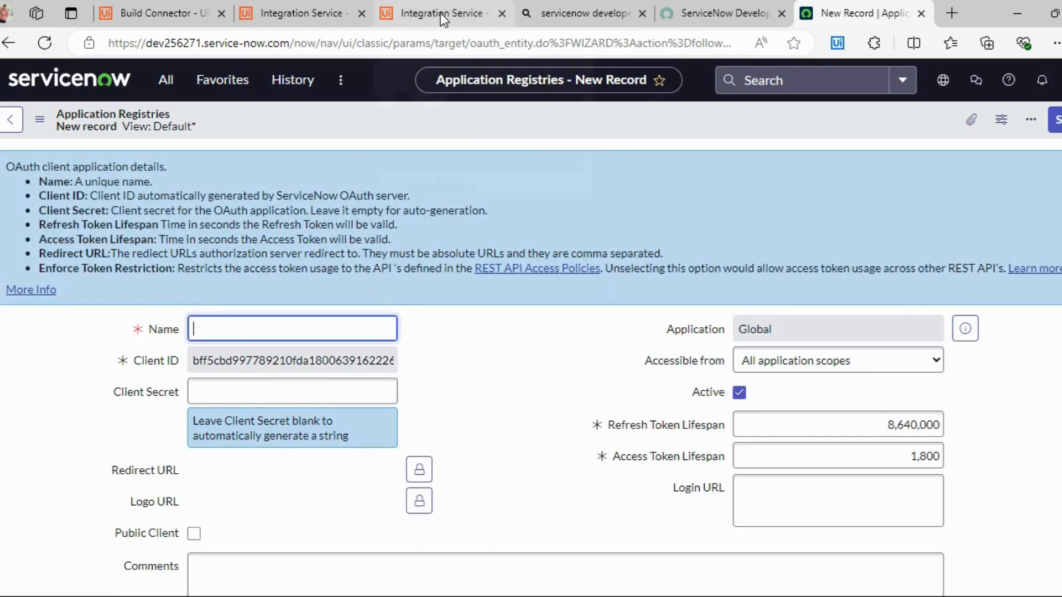
click(441, 12)
scroll(576, 387, down, 5)
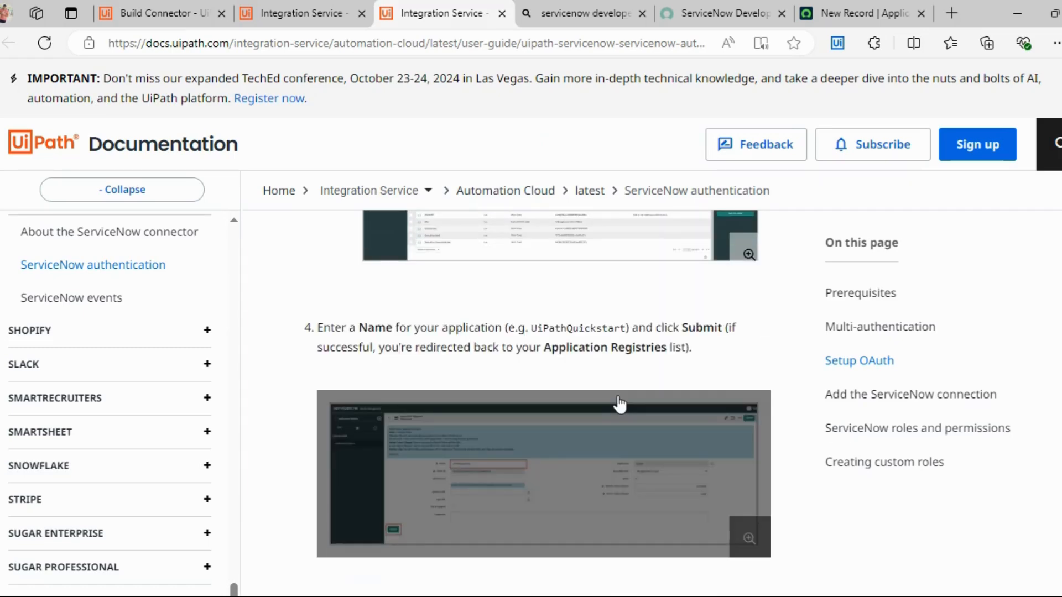
scroll(620, 404, down, 5)
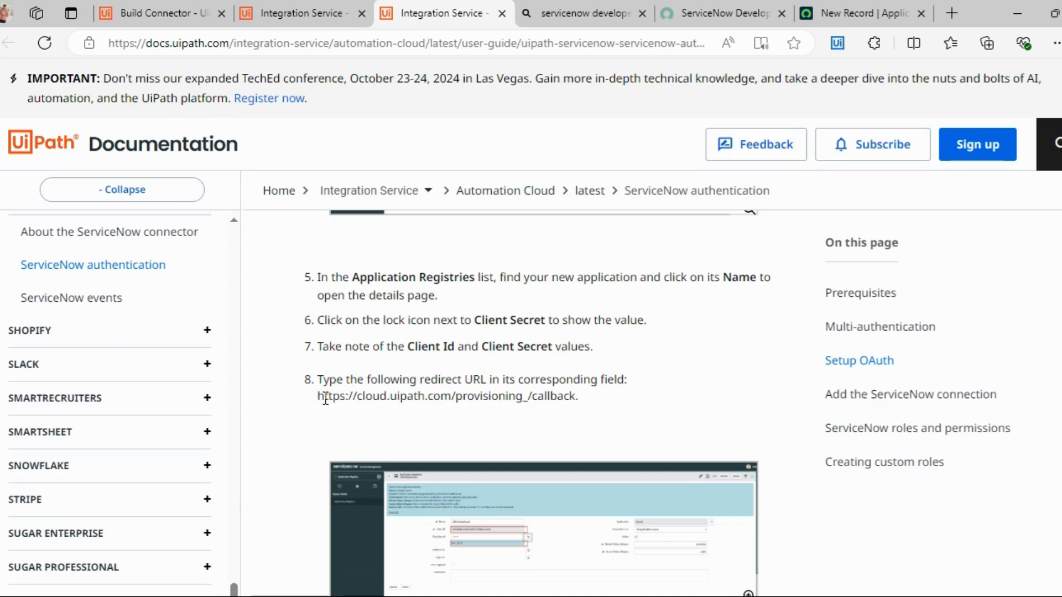
drag(318, 397, 577, 397)
key(ctrl+c)
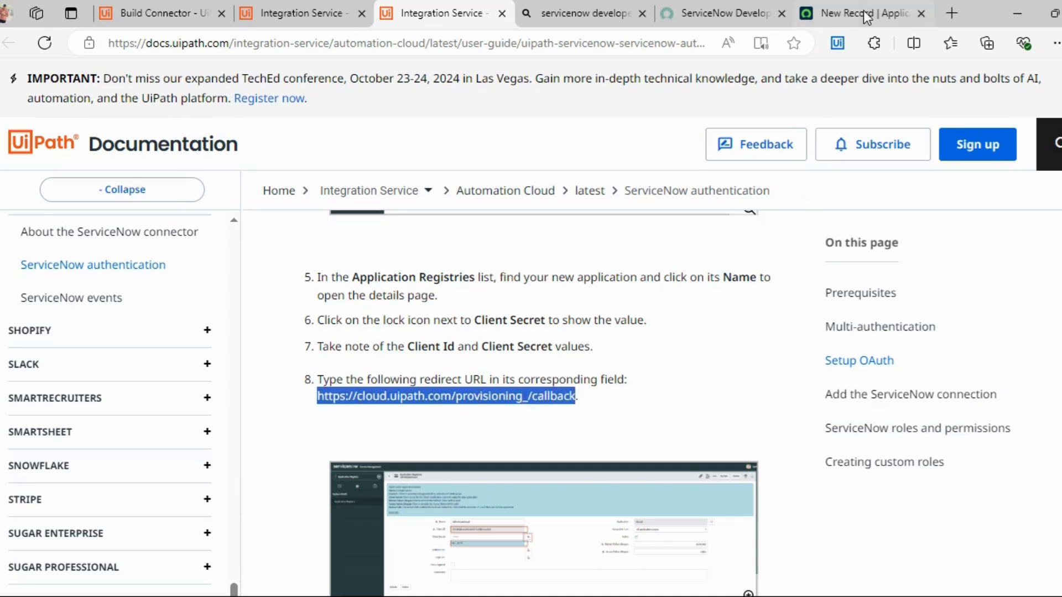
Name the new application registry record UiPath Integration and enter its client secret.
click(866, 17)
click(241, 331)
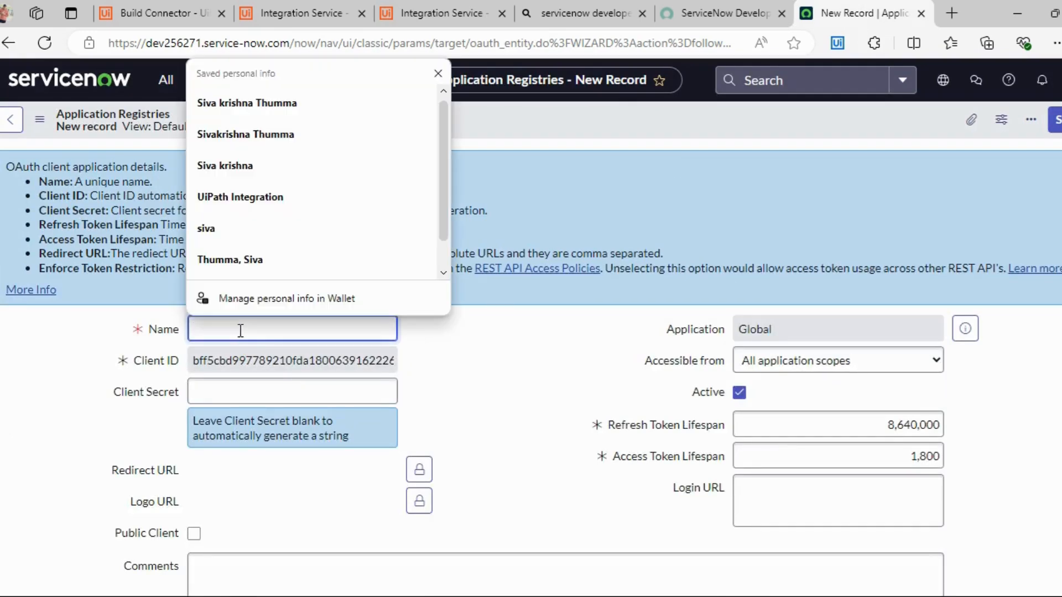
scroll(247, 220, down, 1)
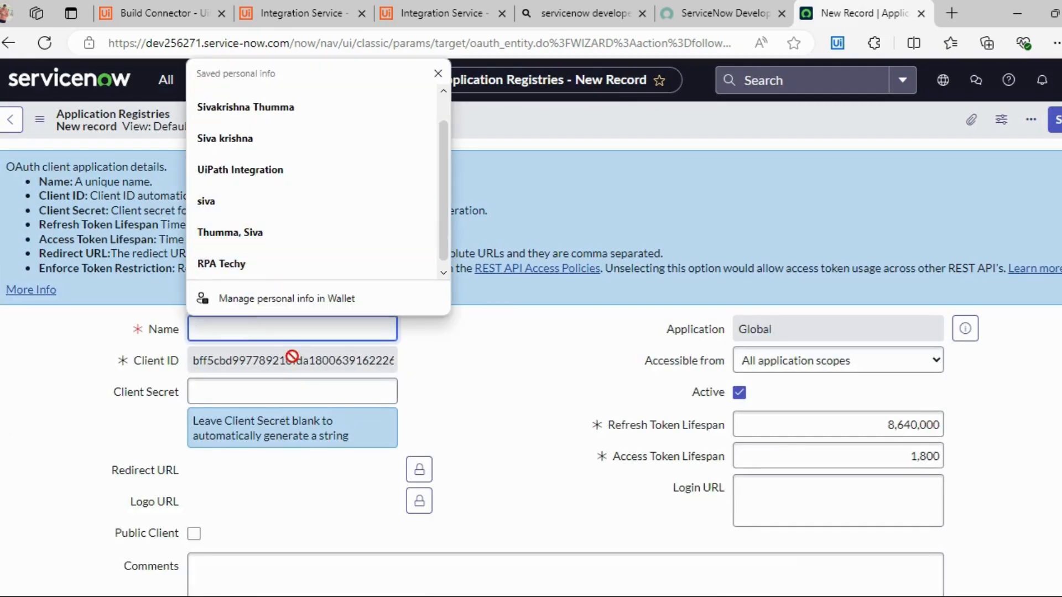
click(439, 354)
click(281, 330)
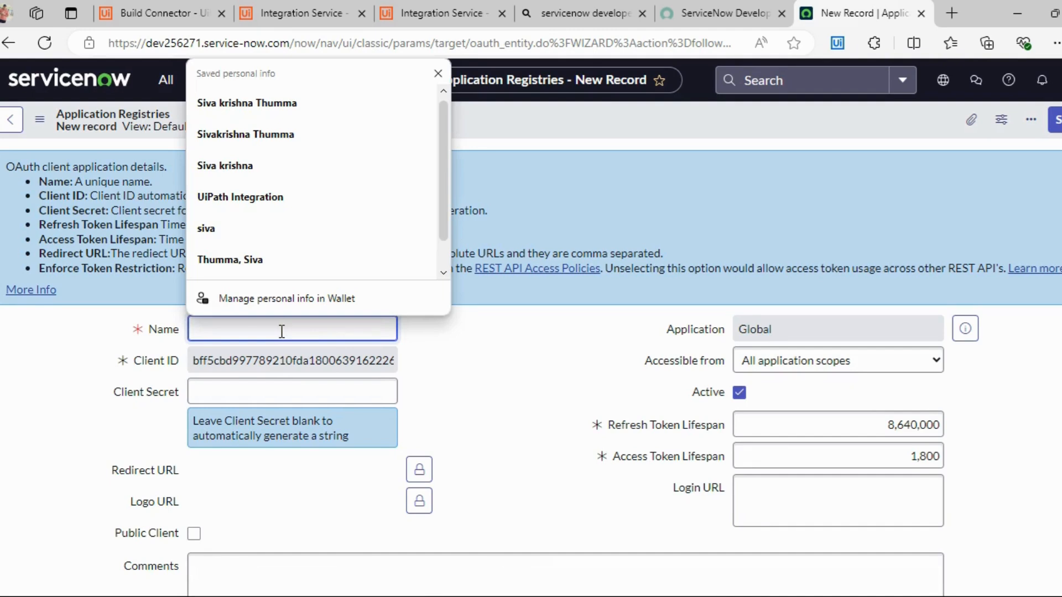
text(UiPath Integration)
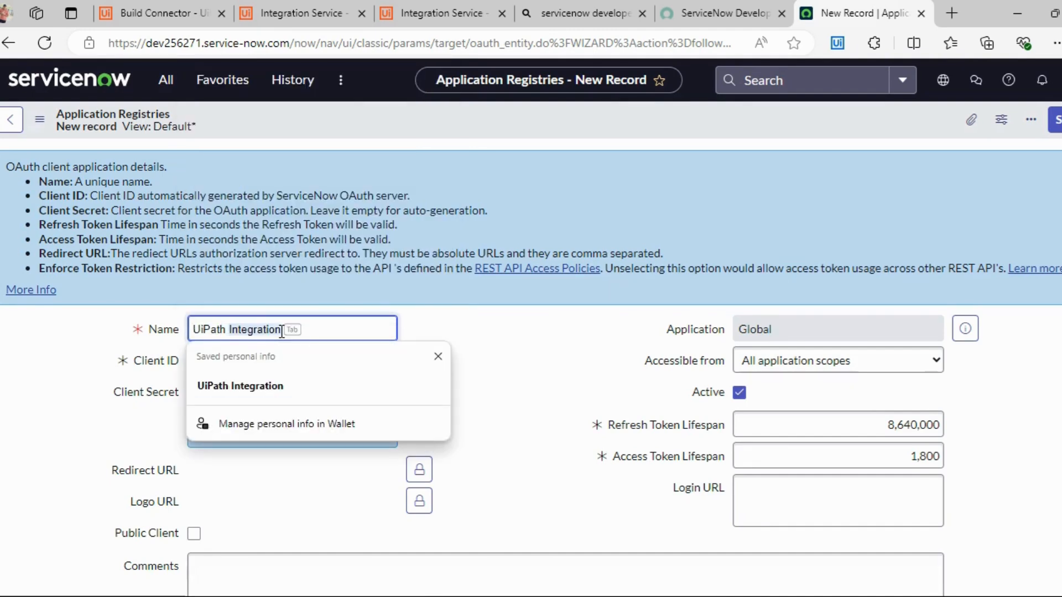
click(267, 387)
click(198, 392)
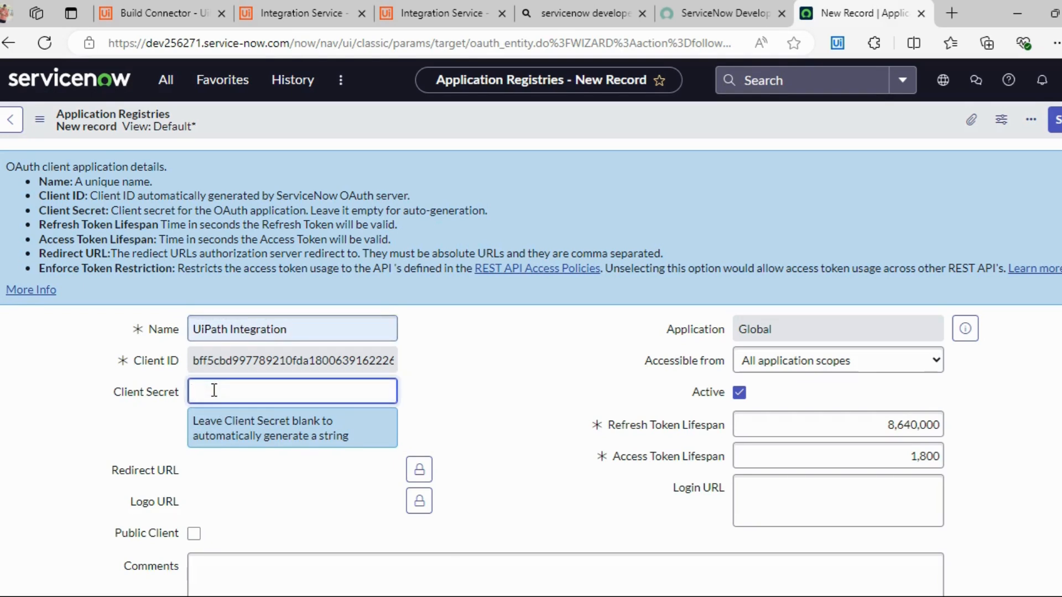
text(••••••••)
click(419, 469)
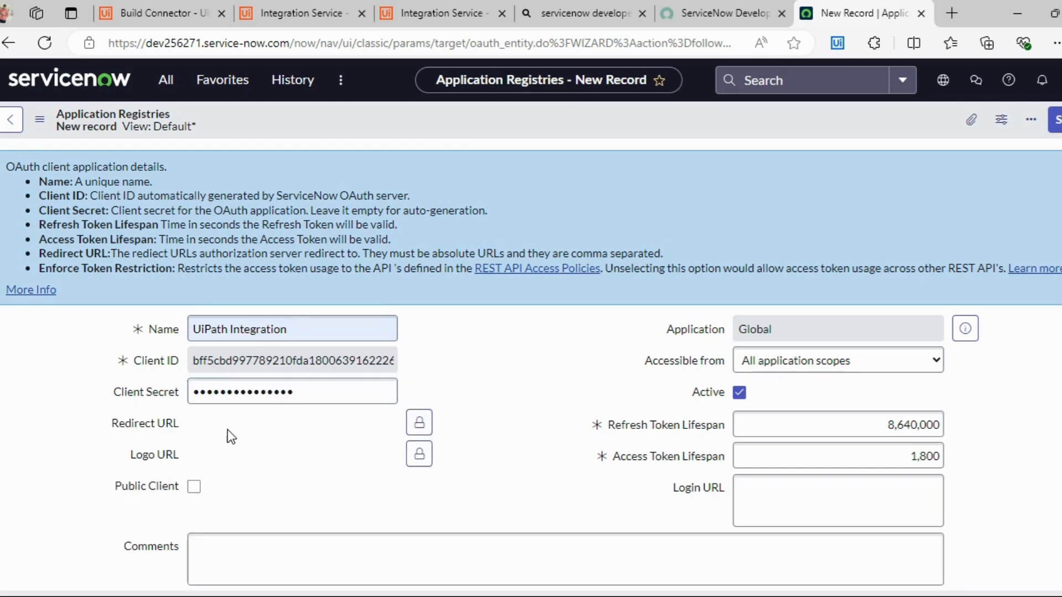
click(420, 422)
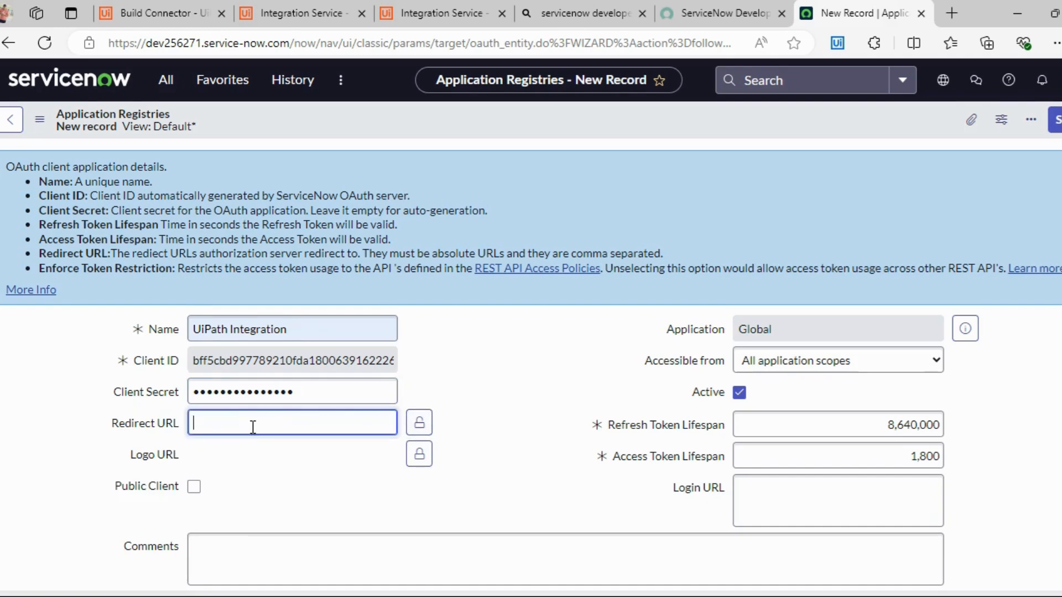
key(ctrl+v)
Copy the record's client ID into a new line below the credentials in ServiceNow.txt in Notepad++, then return to the ServiceNow record.
click(277, 359)
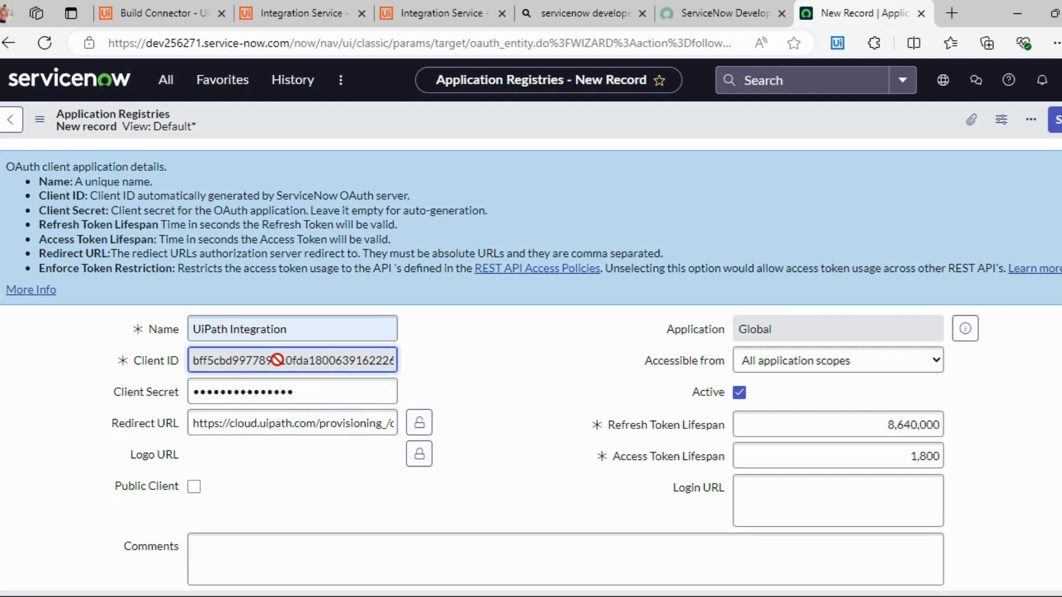
double_click(276, 360)
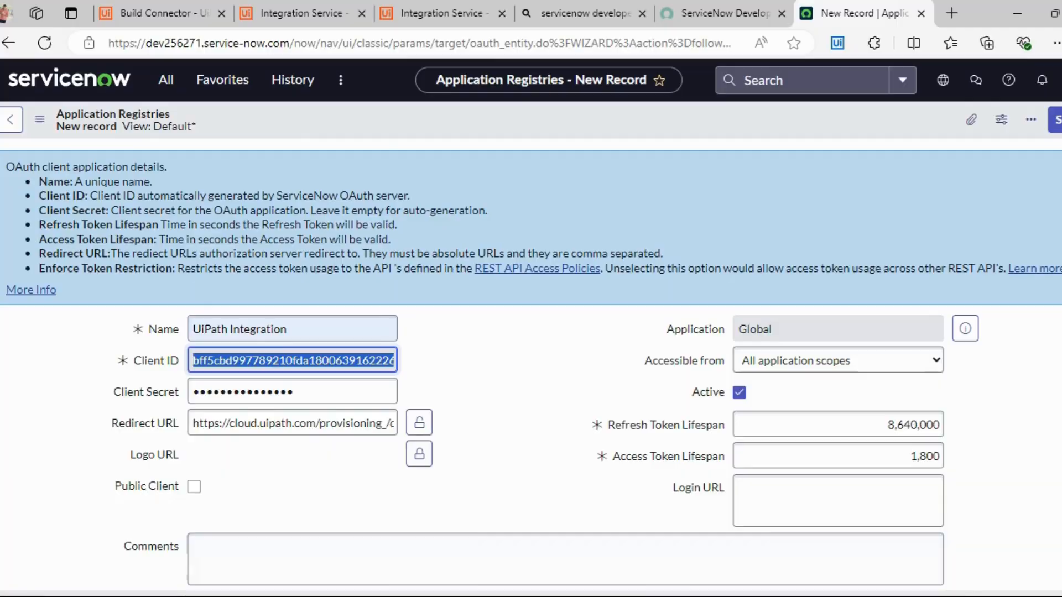
key(alt+Tab)
key(Return)
key(Return)
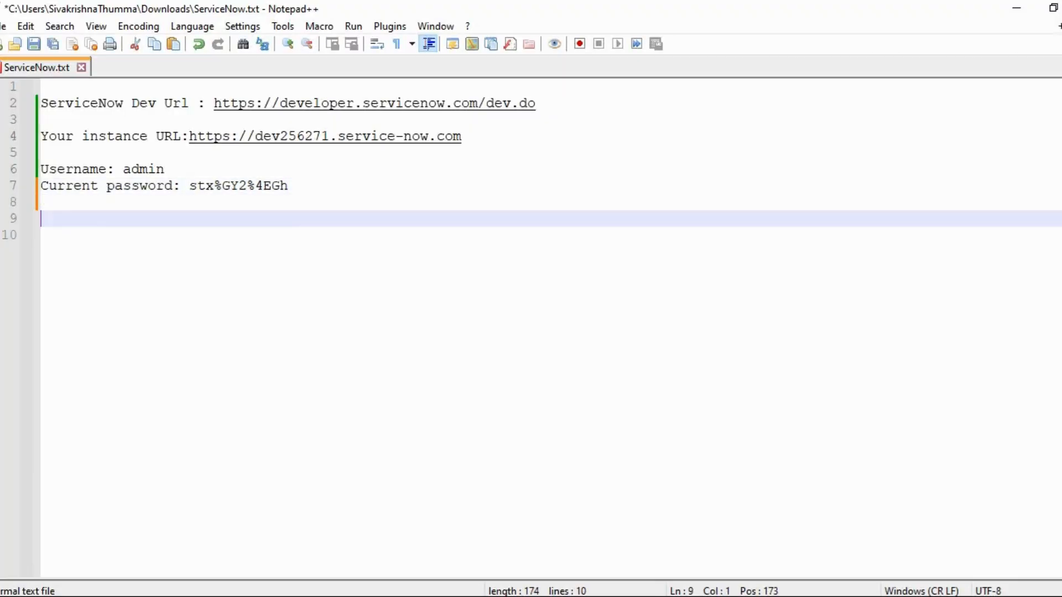
key(ctrl+v)
key(alt+Tab)
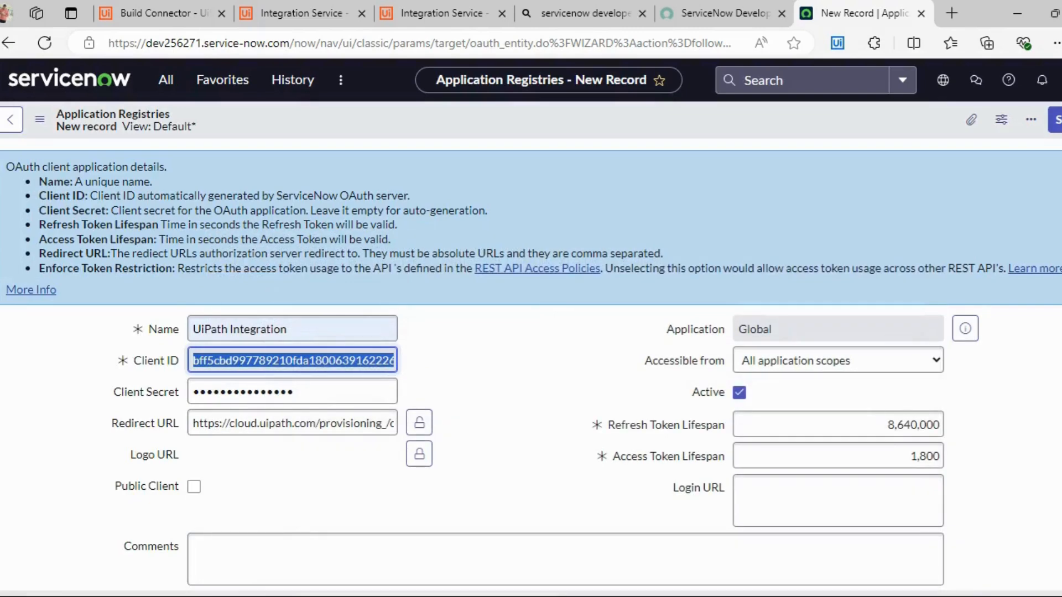
Add the comment "This is for UiPath Integration" to the application registry record and submit it.
scroll(556, 366, down, 3)
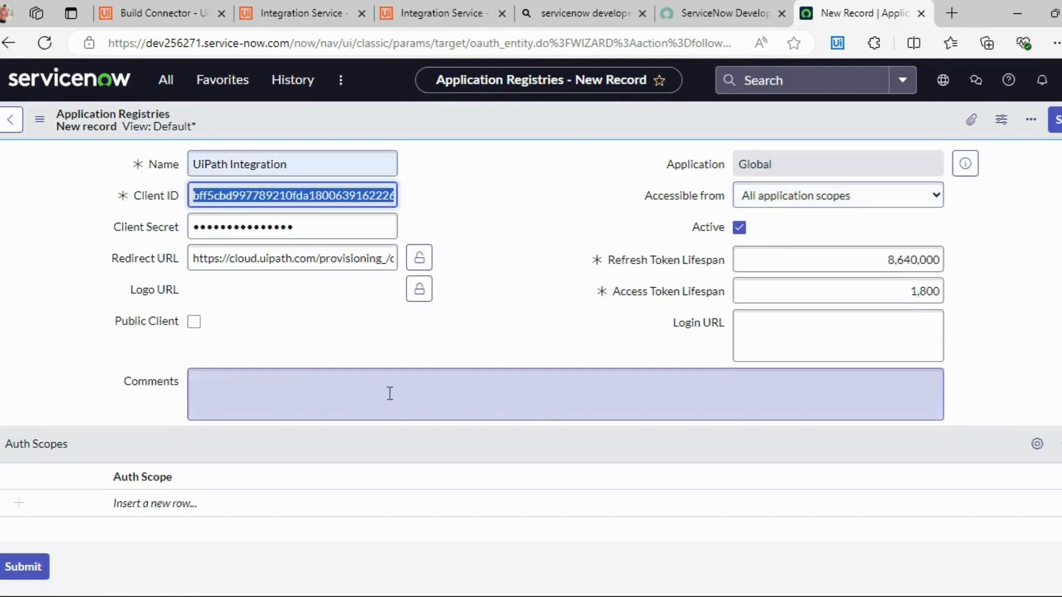
click(236, 393)
text(T)
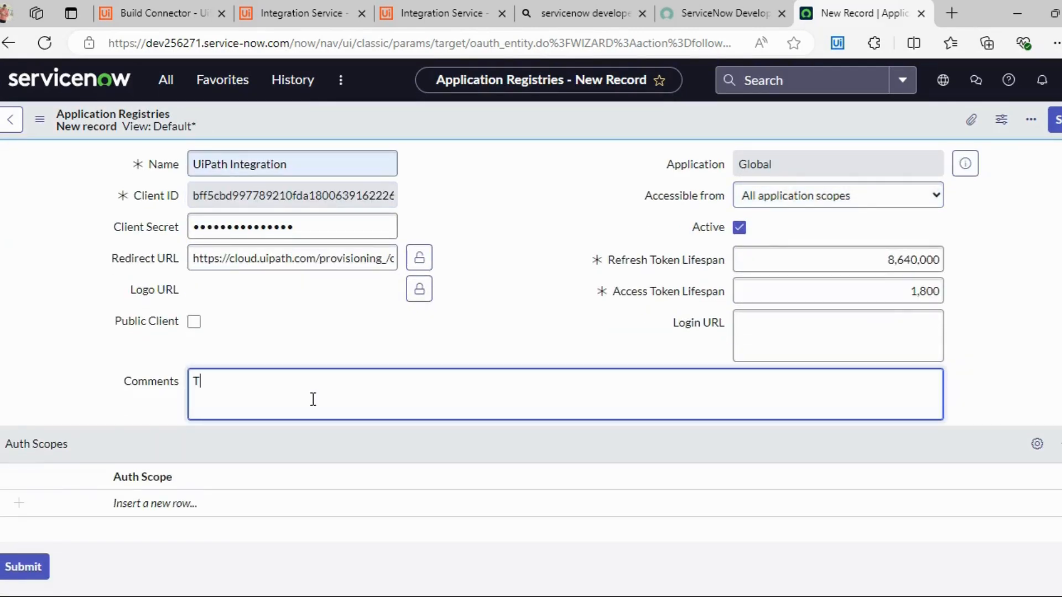
text(his is for UiPath Integr)
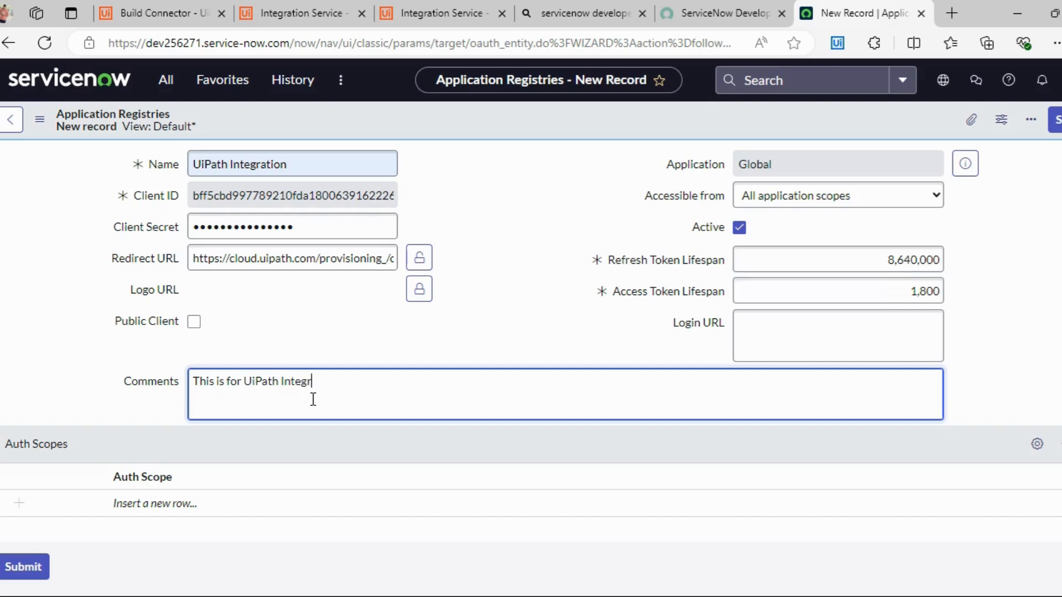
text(ation)
scroll(338, 439, down, 1)
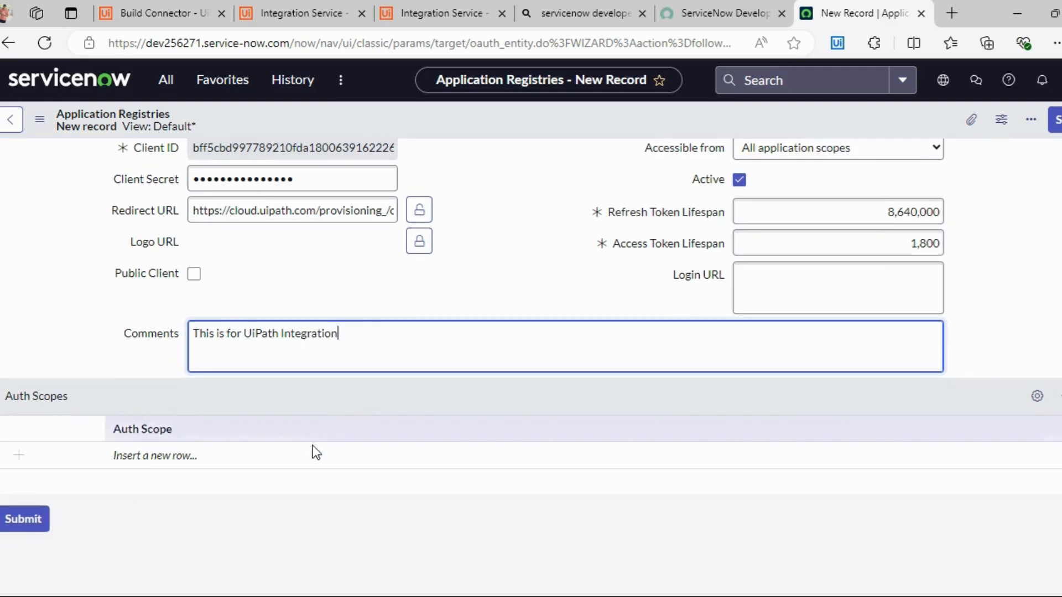
click(26, 522)
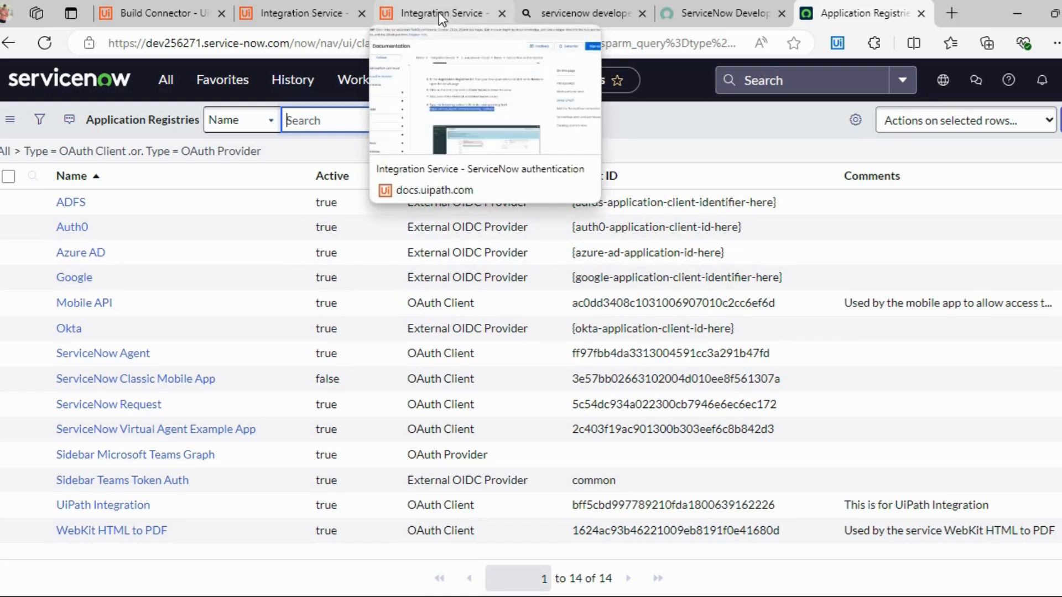
click(161, 12)
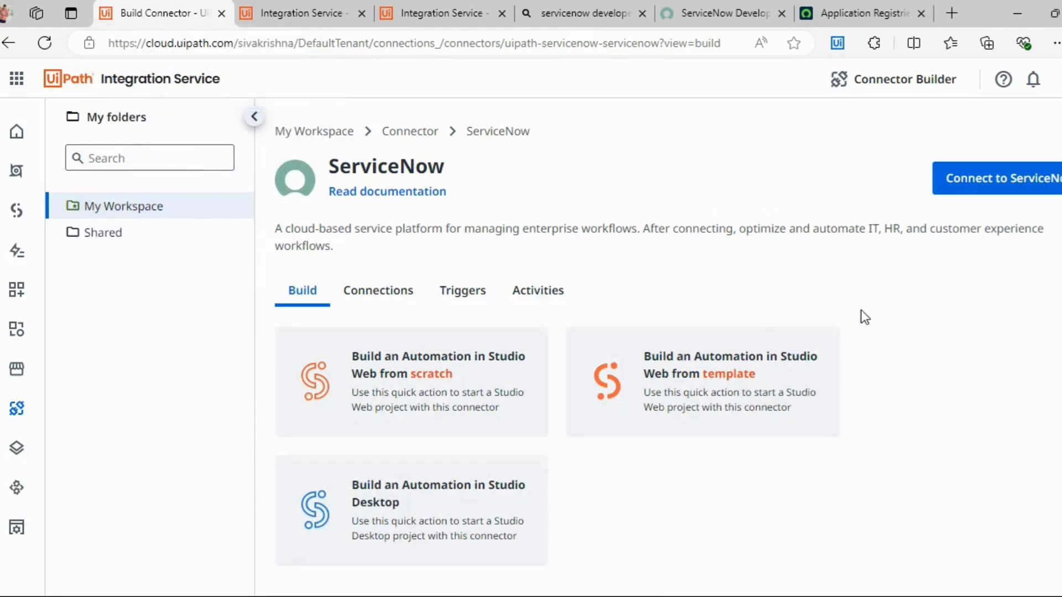
click(1011, 186)
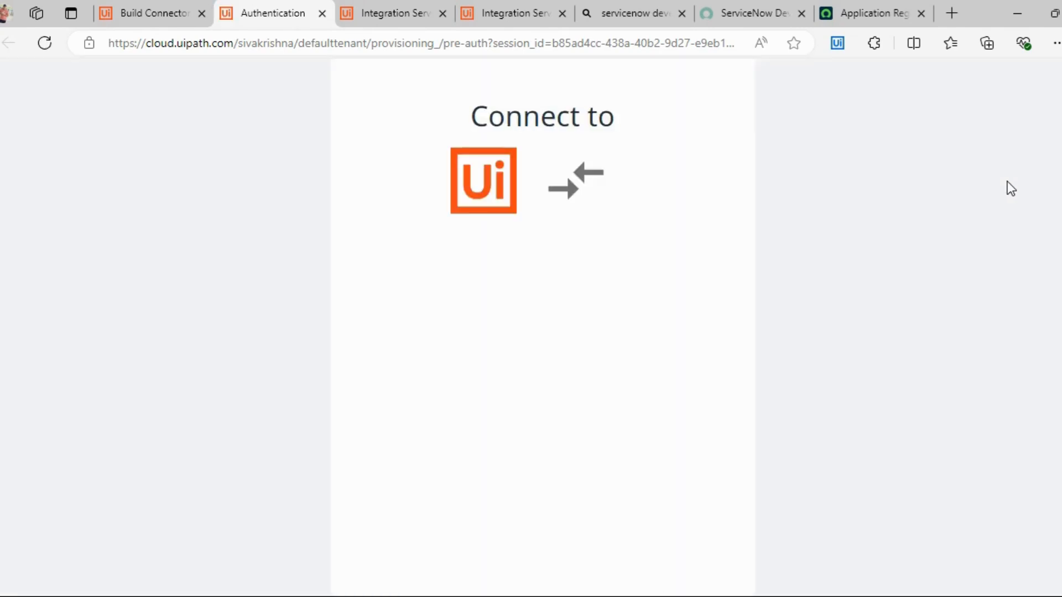
click(392, 374)
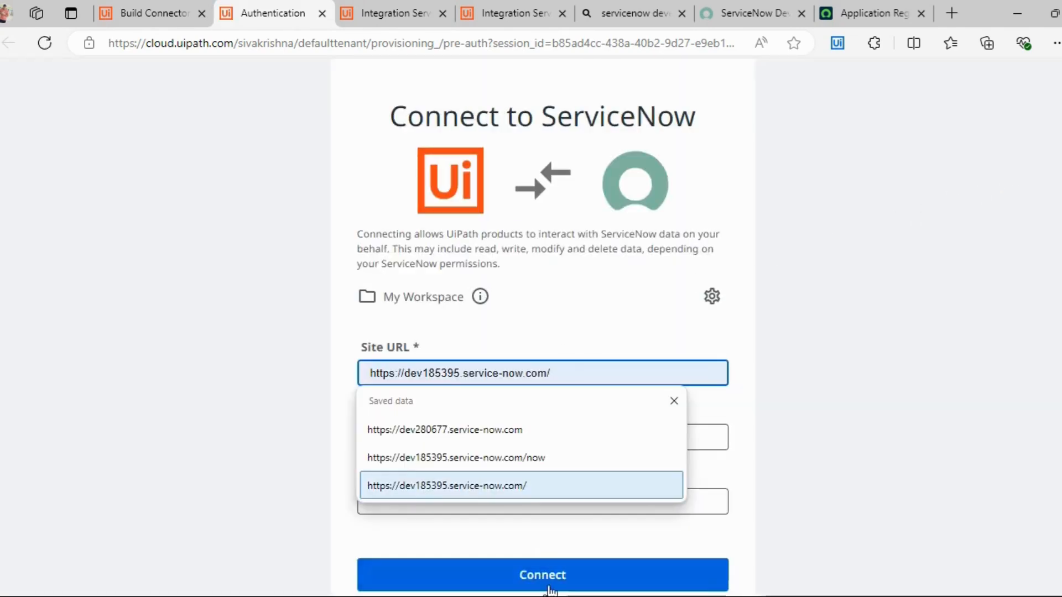
key(alt+Tab)
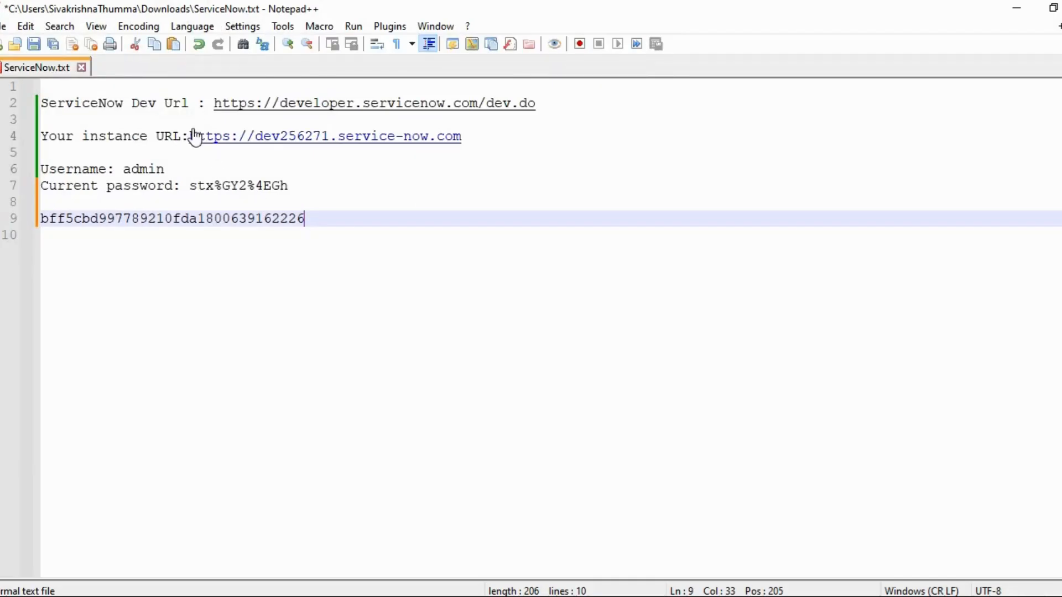
drag(491, 145, 190, 143)
key(ctrl+c)
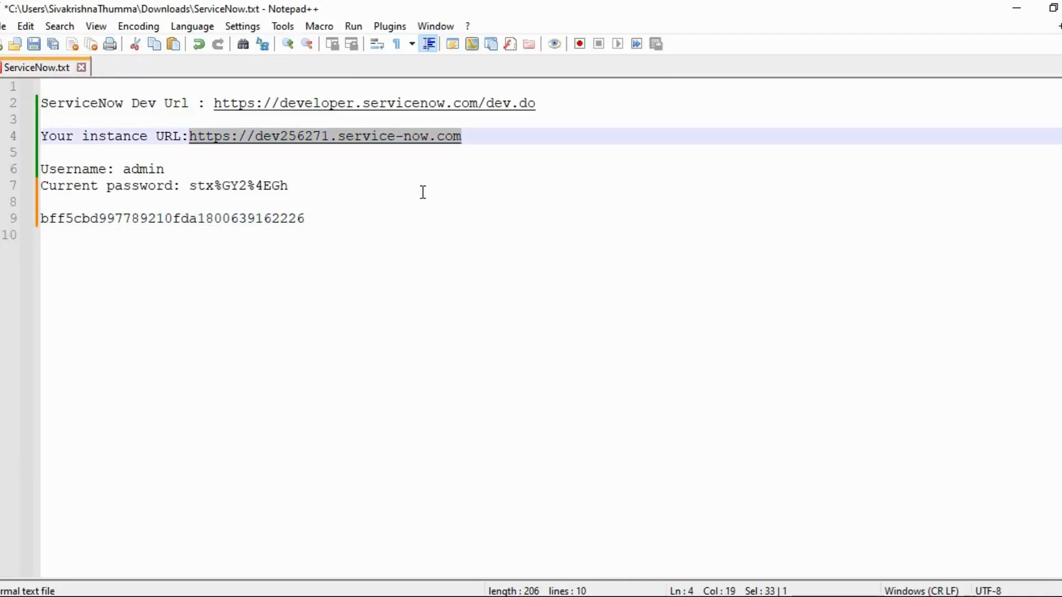
key(alt+Tab)
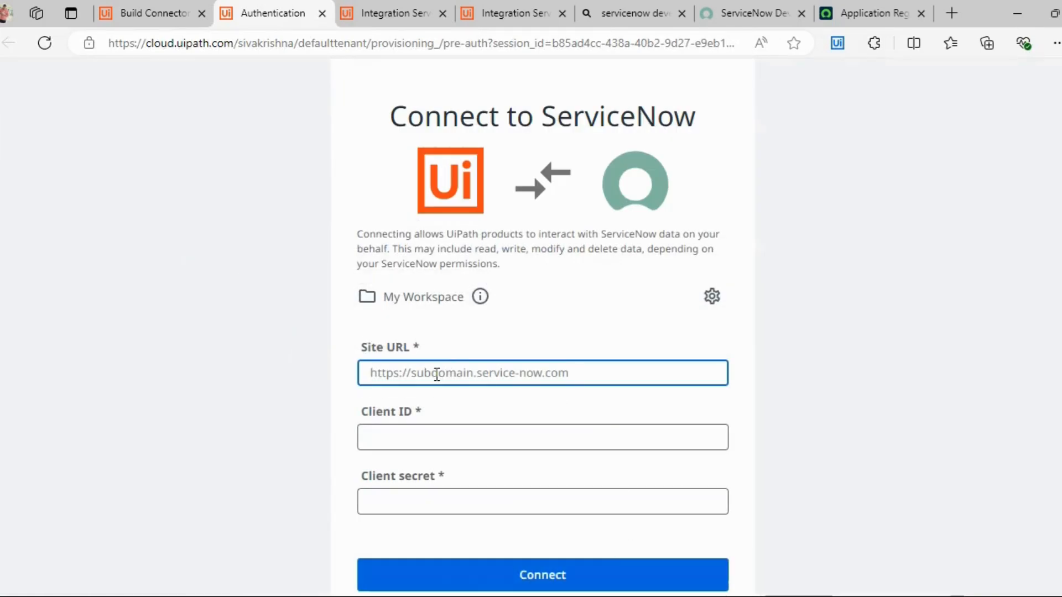
key(ctrl+v)
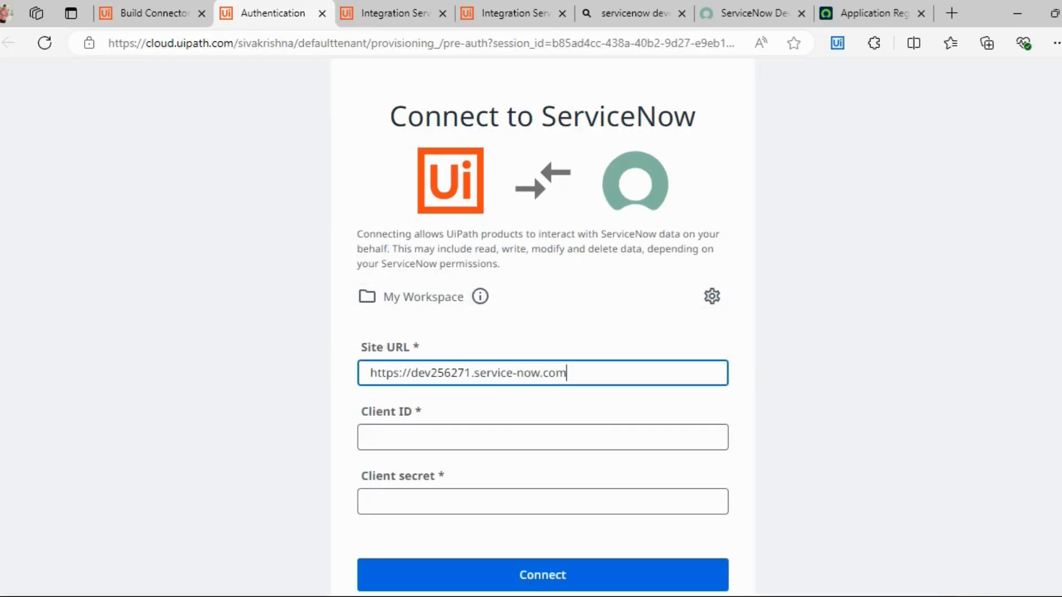
Copy the saved client ID from ServiceNow.txt in Notepad++ into the Client ID of the UiPath connection form.
key(alt+Tab)
drag(309, 218, 41, 218)
key(ctrl+c)
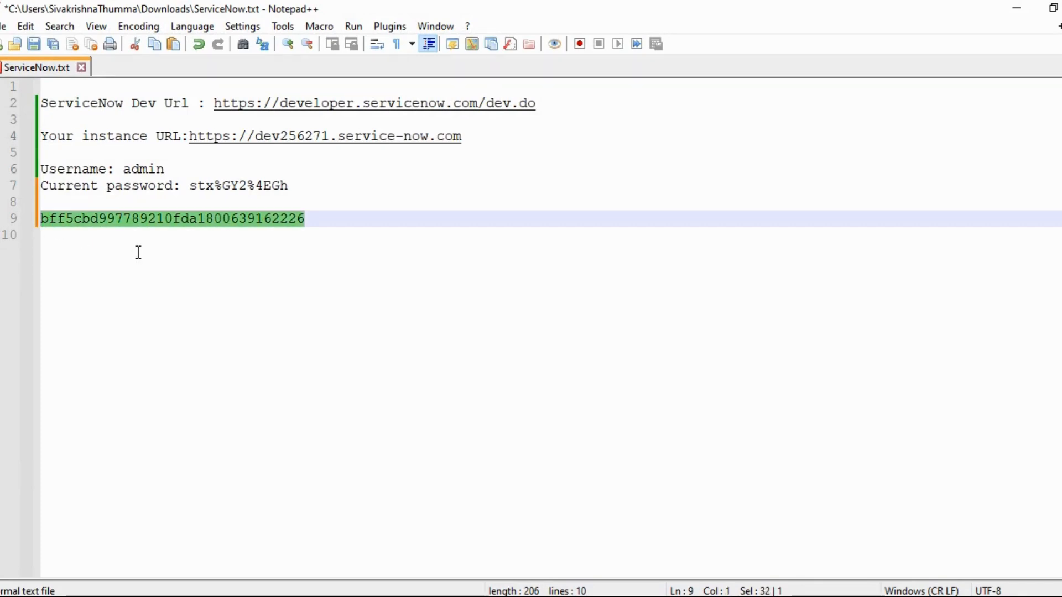
key(alt+Tab)
click(420, 438)
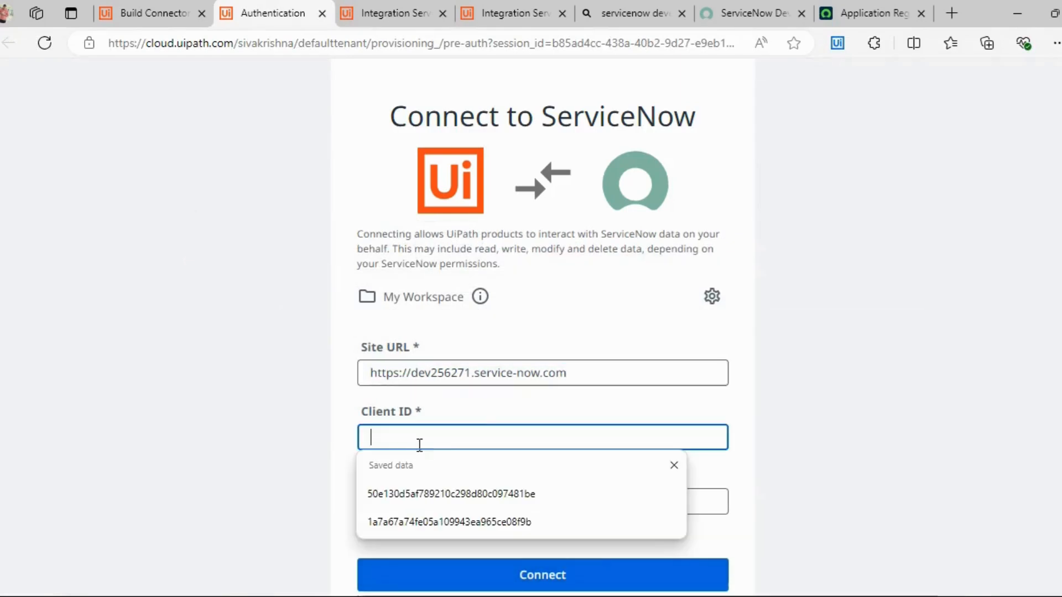
key(ctrl+v)
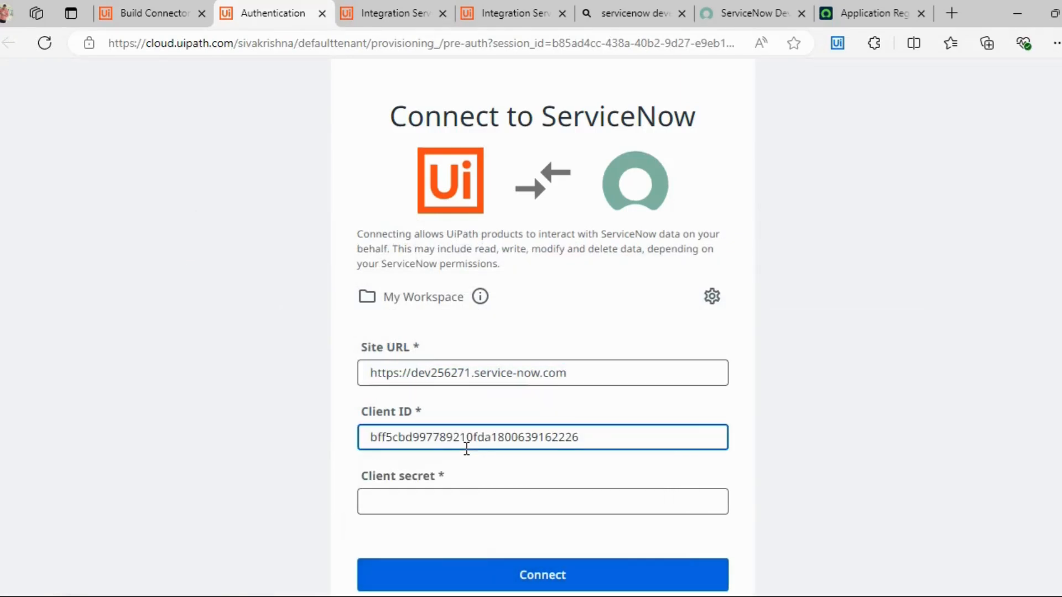
Enter the OAuth application's client secret in the ServiceNow connection form.
click(415, 496)
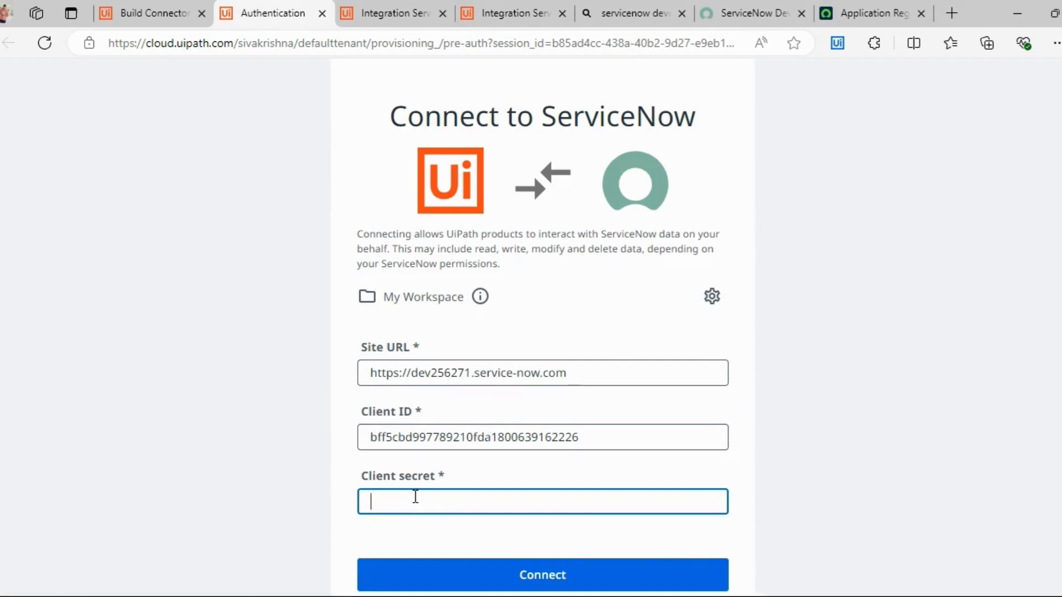
text(•)
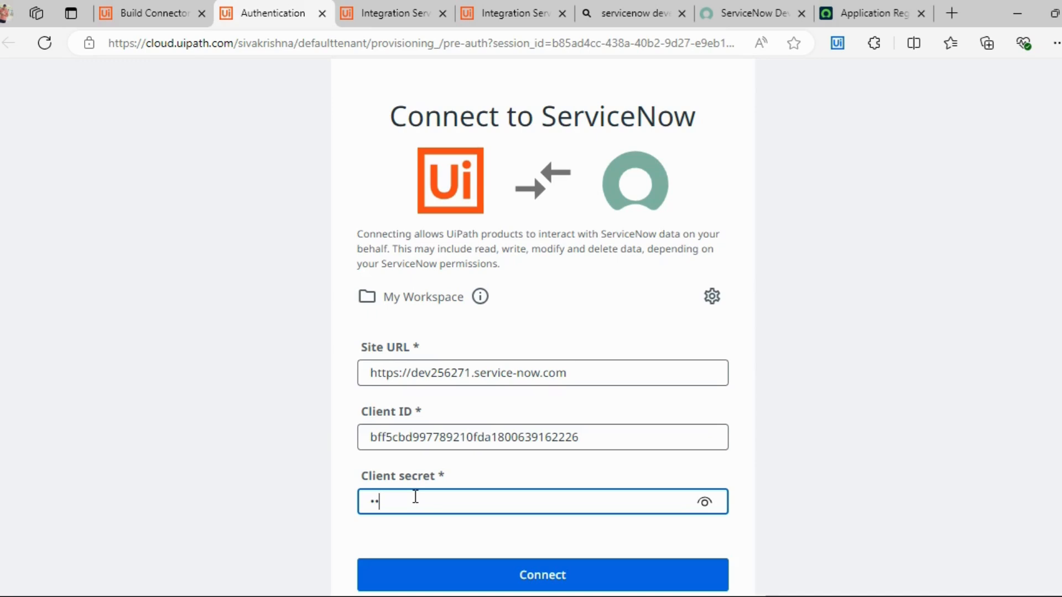
key(BackSpace)
key(BackSpace)
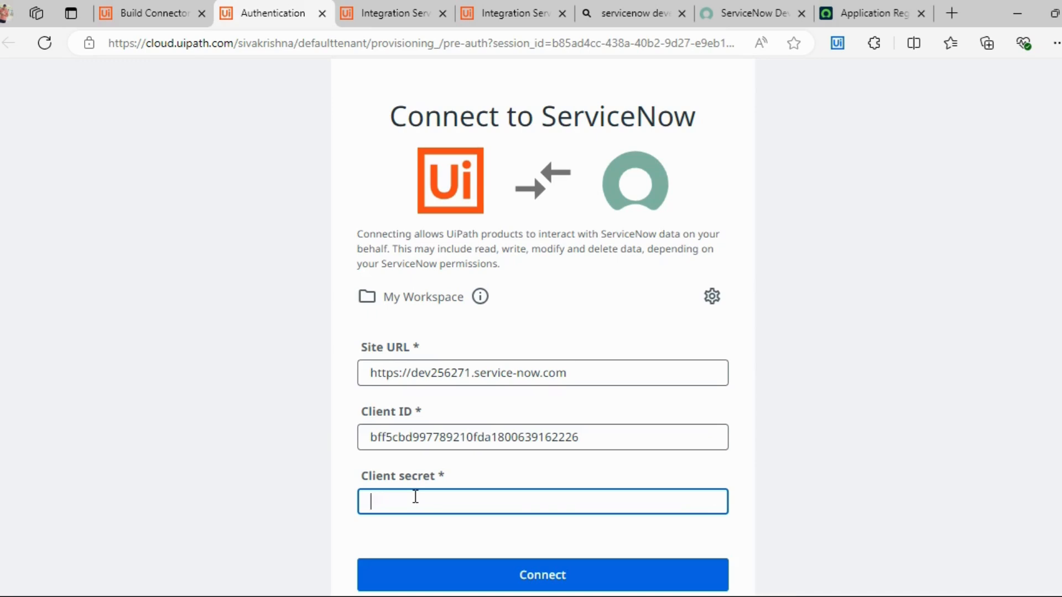
text(••••••••••)
scroll(457, 497, down, 2)
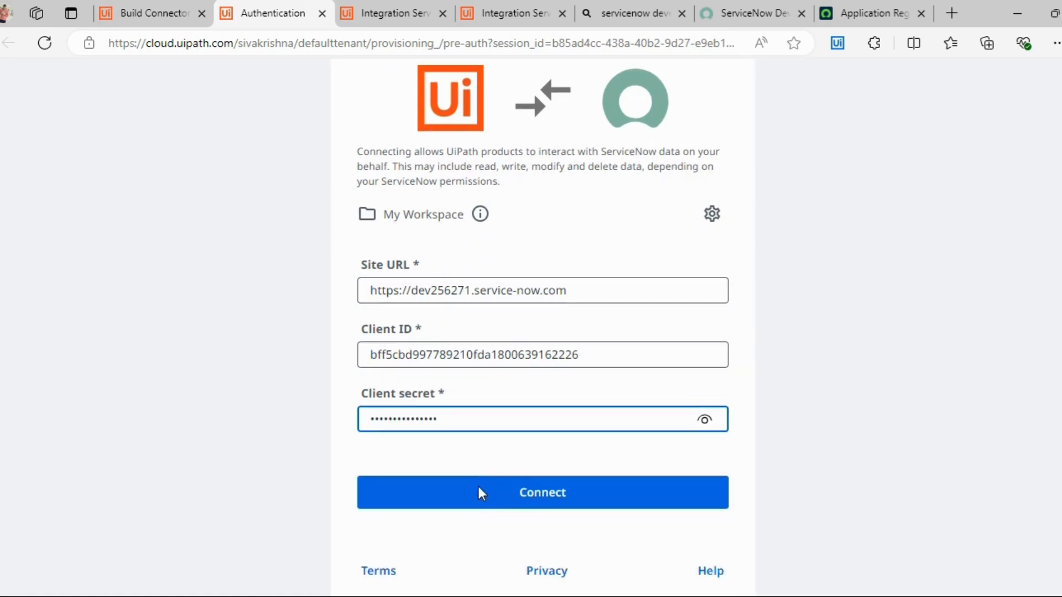
Establish the connection by allowing UiPath Integration access to the ServiceNow account, and open the My Workspace connections list.
click(543, 498)
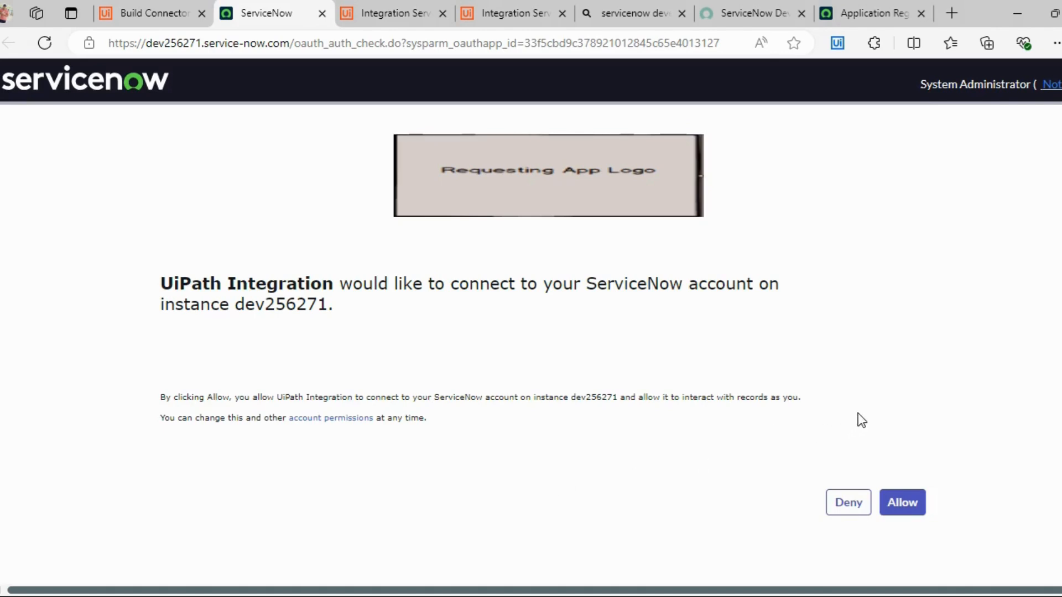
click(903, 504)
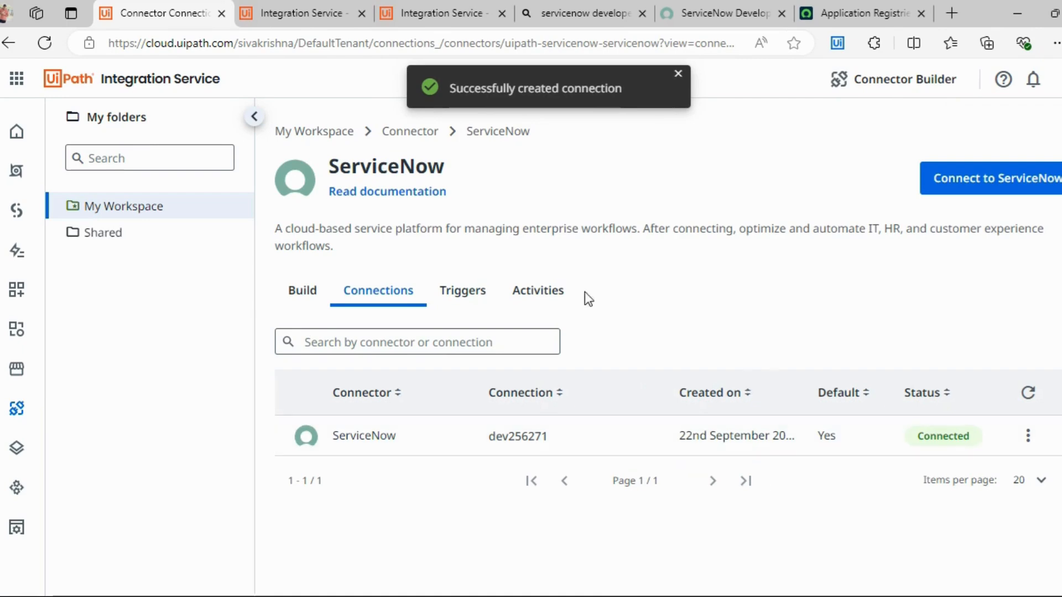
click(327, 132)
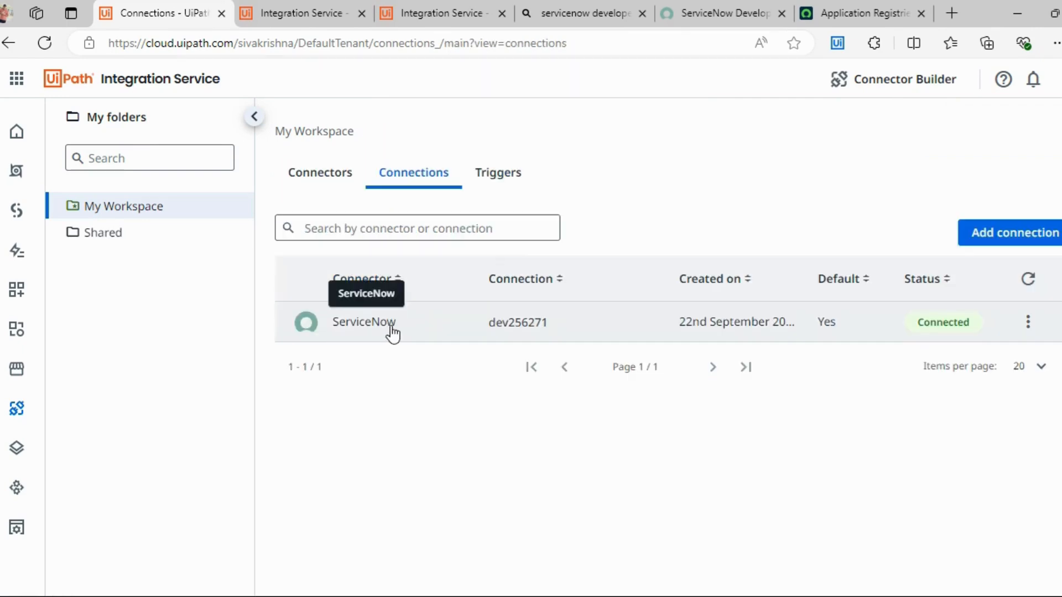